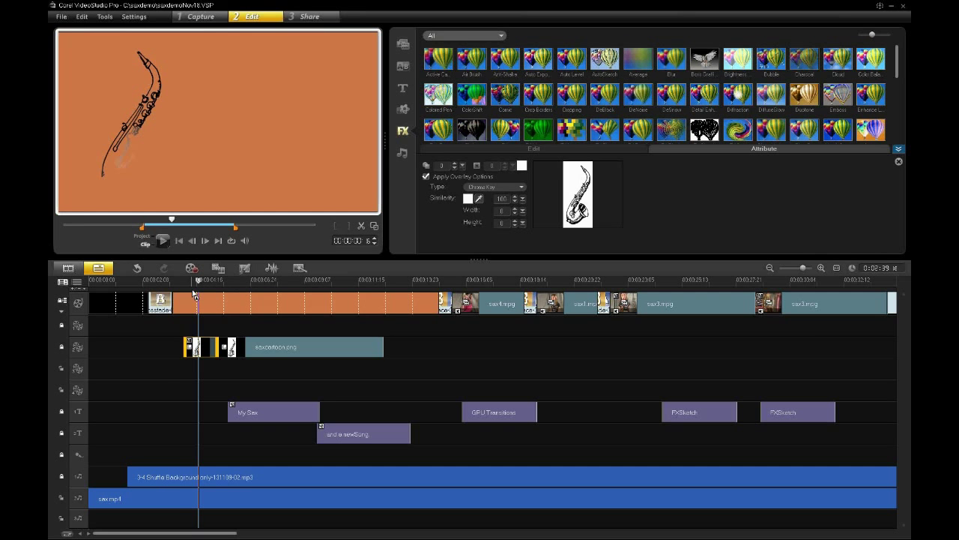
Step: Check the saxophone drawing in preview, then drag the saxcartoon.png overlay's end back to shorten it
left_click(181, 282)
left_click_drag(183, 289, 207, 288)
key("Left")
key("Left")
key("Left")
key("Left")
key("Left")
key("Left")
key("Left")
key("Left")
key("Left")
key("Left")
key("Left")
key("Left")
key("Left")
key("Left")
key("Left")
key("Left")
key("Left")
key("Left")
key("Left")
key("Left")
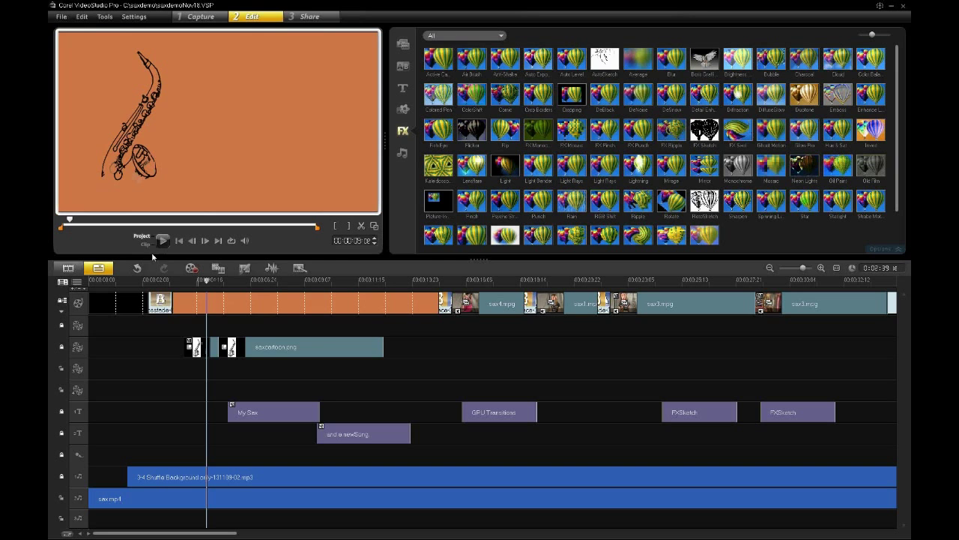
left_click_drag(379, 347, 295, 347)
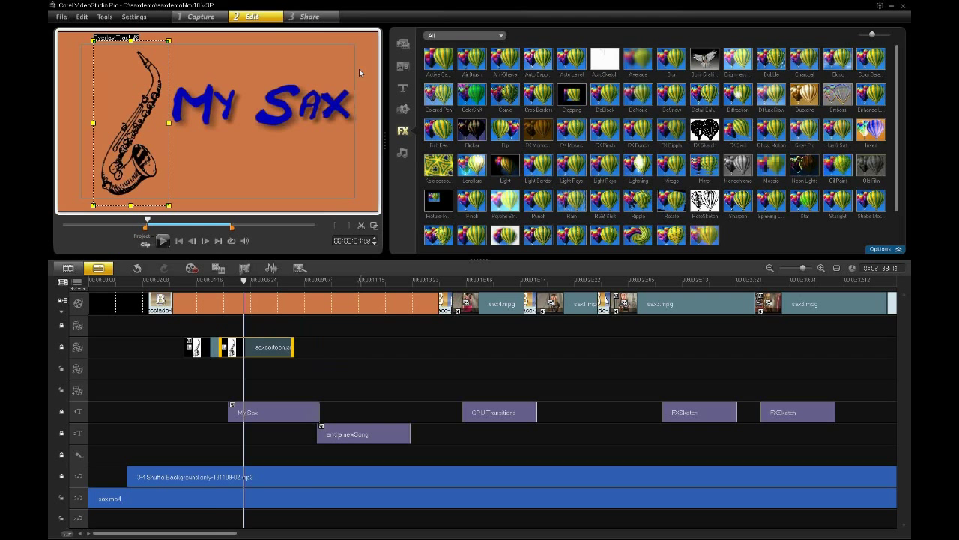
Step: Put the girlonchair photo on Overlay Track #2 and move it left of the 'And a new Song' title
left_click(403, 43)
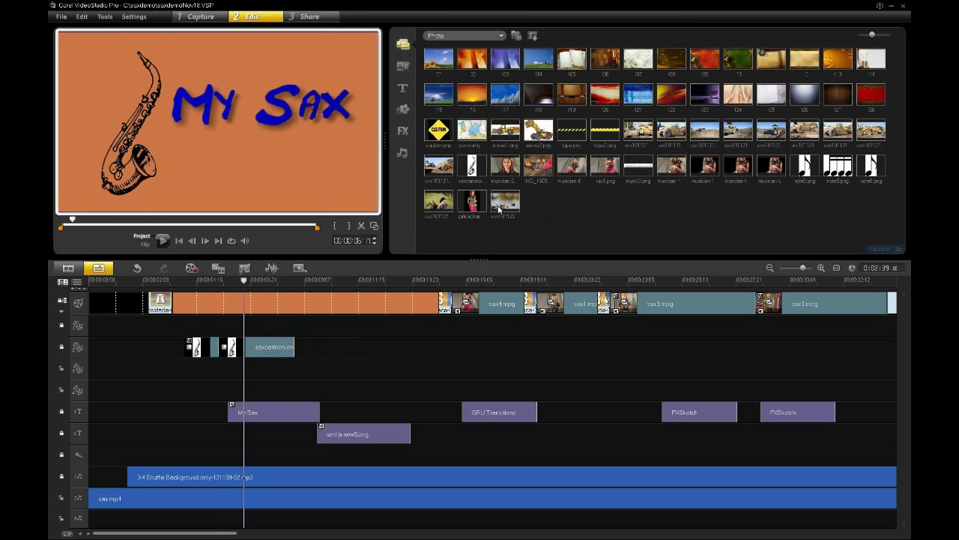
left_click_drag(356, 319, 377, 355)
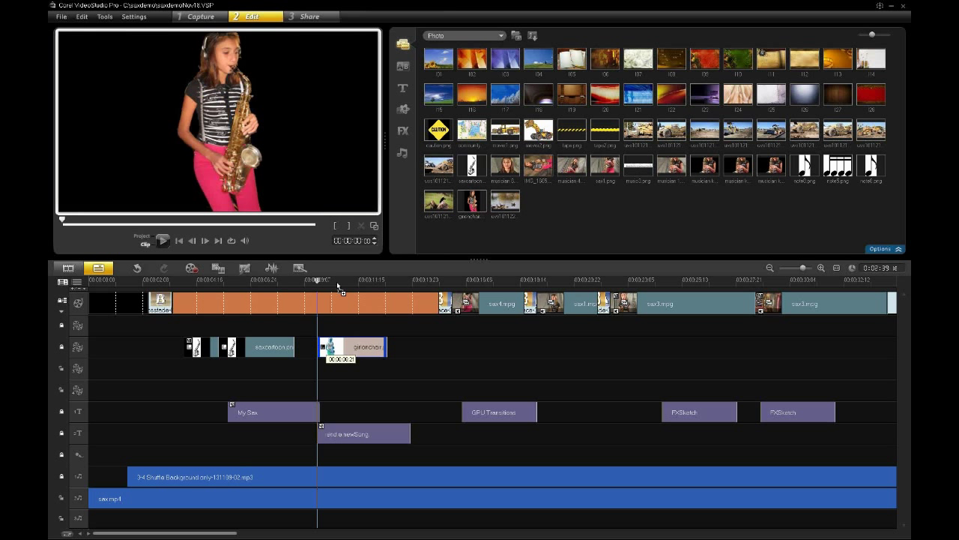
left_click(337, 281)
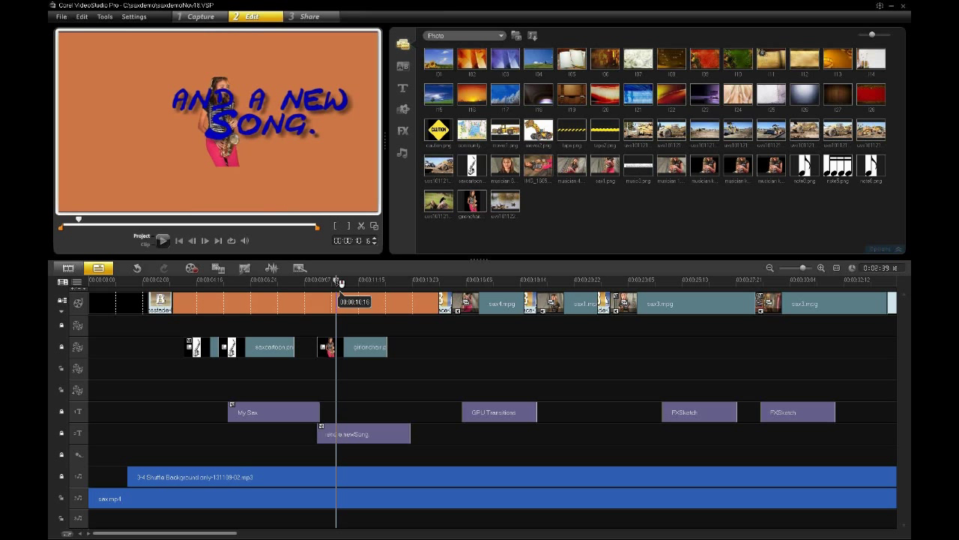
left_click_drag(336, 281, 358, 281)
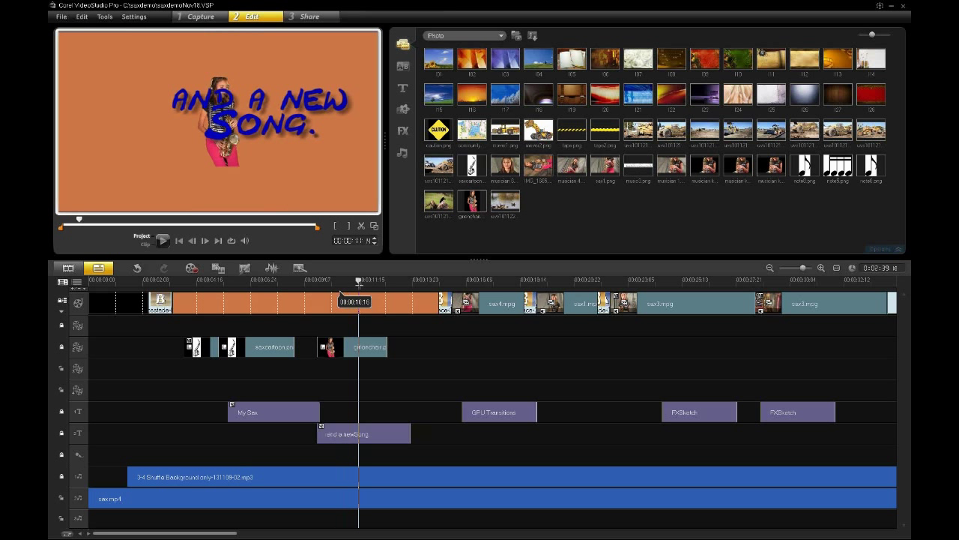
left_click(356, 348)
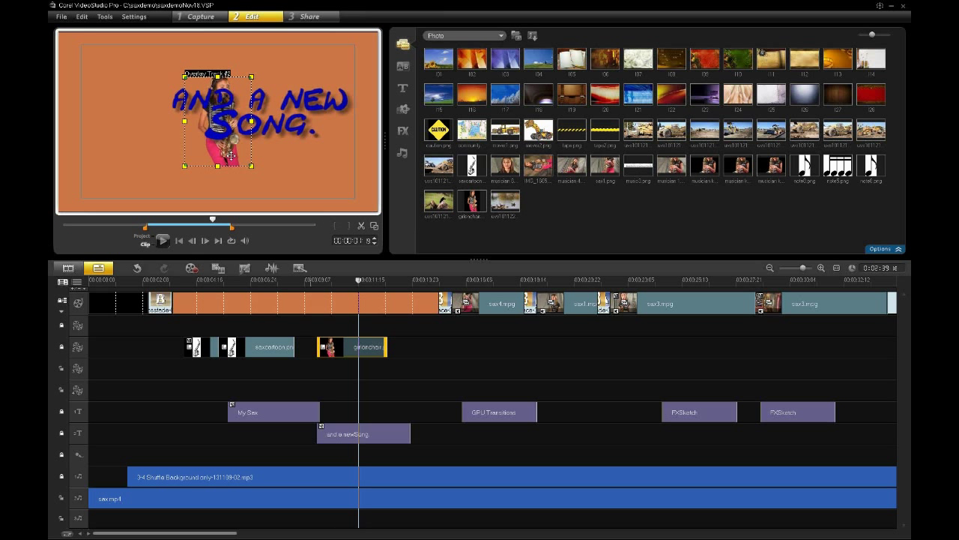
left_click_drag(231, 155, 152, 182)
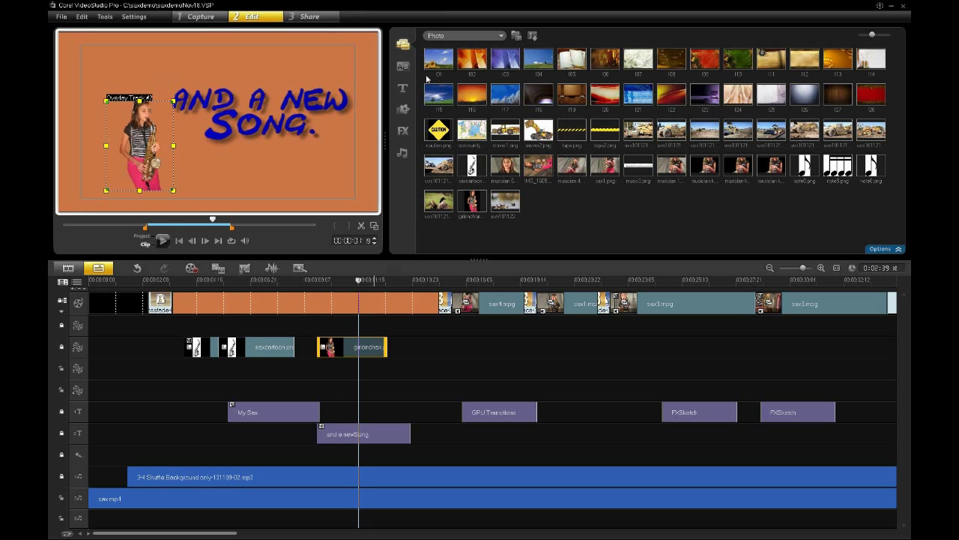
left_click(403, 132)
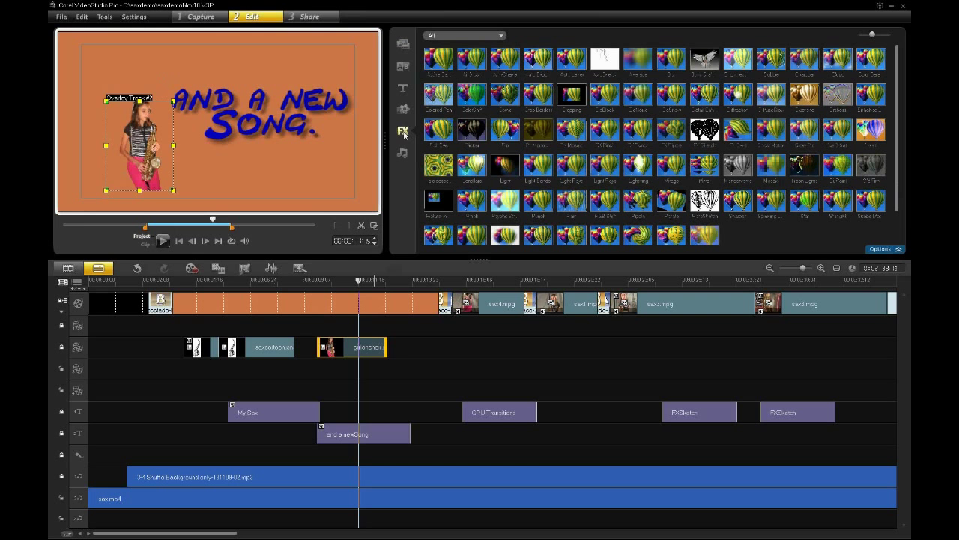
Step: Apply the AutoSketch filter to the girl overlay clip and scrub to check the line-sketch look
left_click(364, 336)
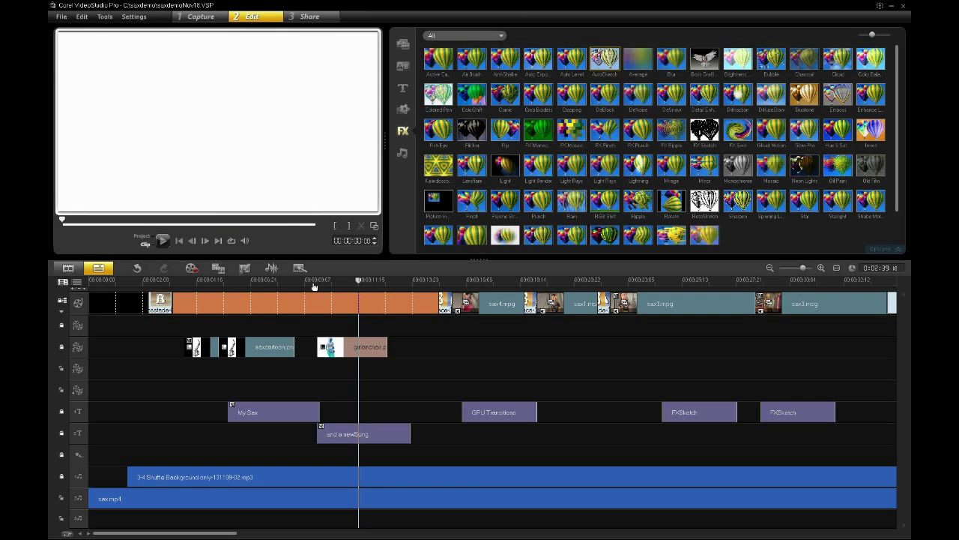
mouse_move(317, 284)
left_mouse_down()
mouse_move(375, 285)
mouse_move(382, 295)
mouse_move(368, 307)
left_mouse_up()
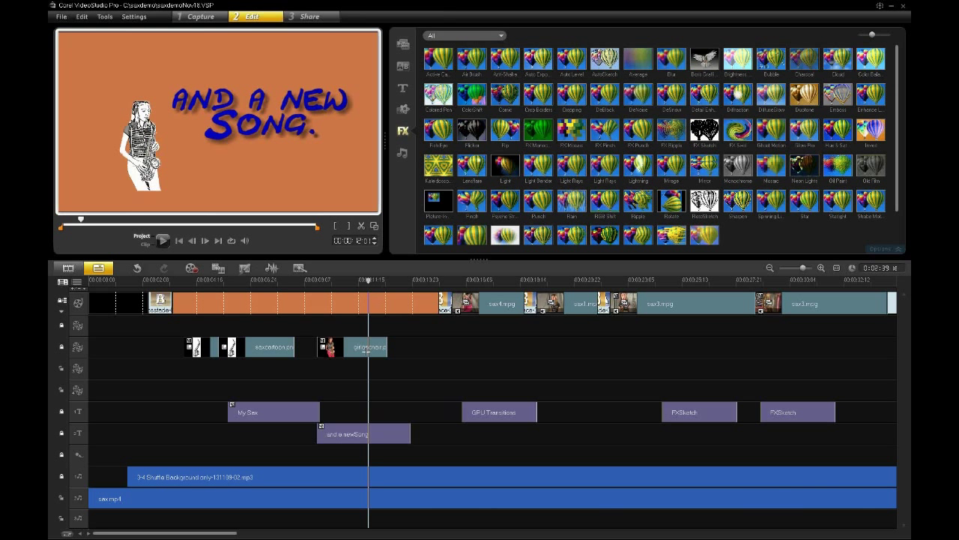
left_click(364, 350)
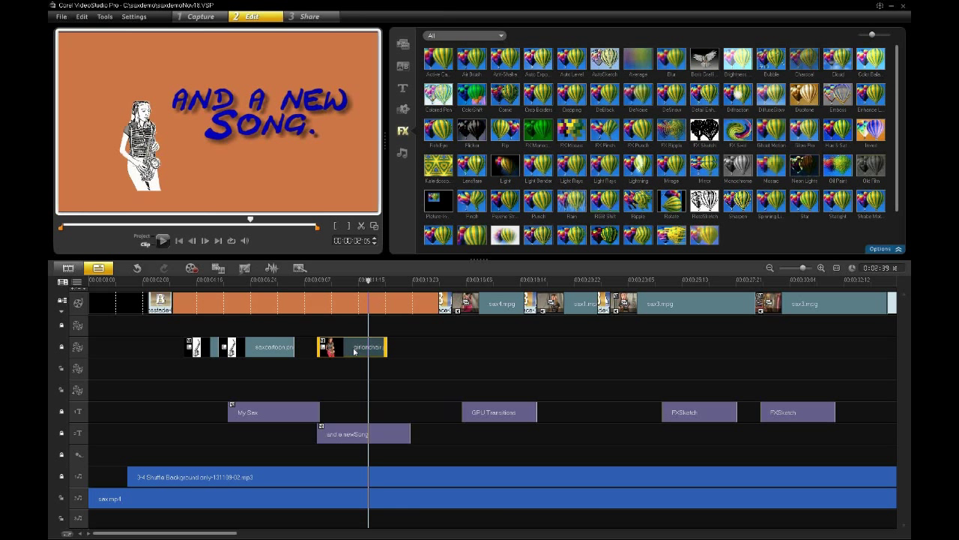
Step: Enlarge the girl sketch, move it to the frame's left edge, and enable Apply Overlay Options chroma key
double_click(353, 350)
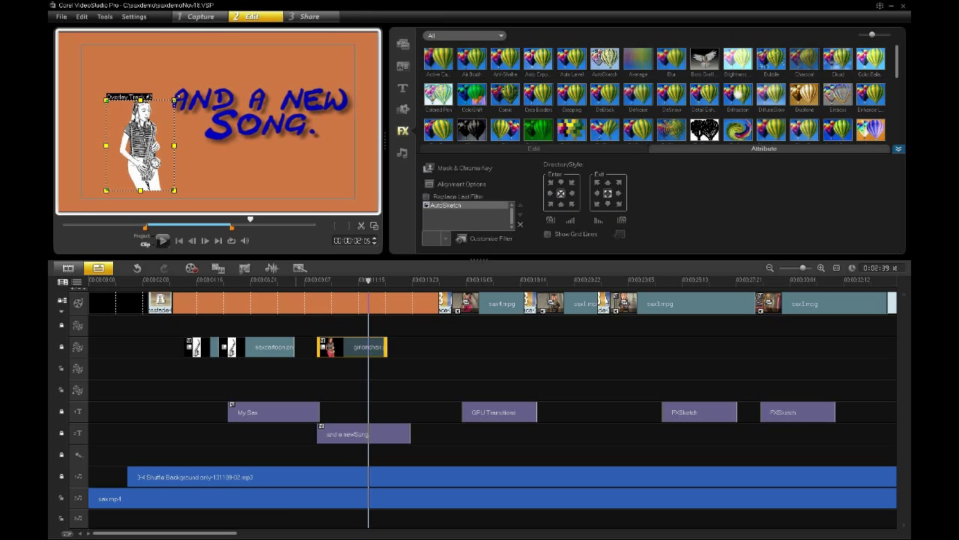
left_click_drag(173, 100, 217, 78)
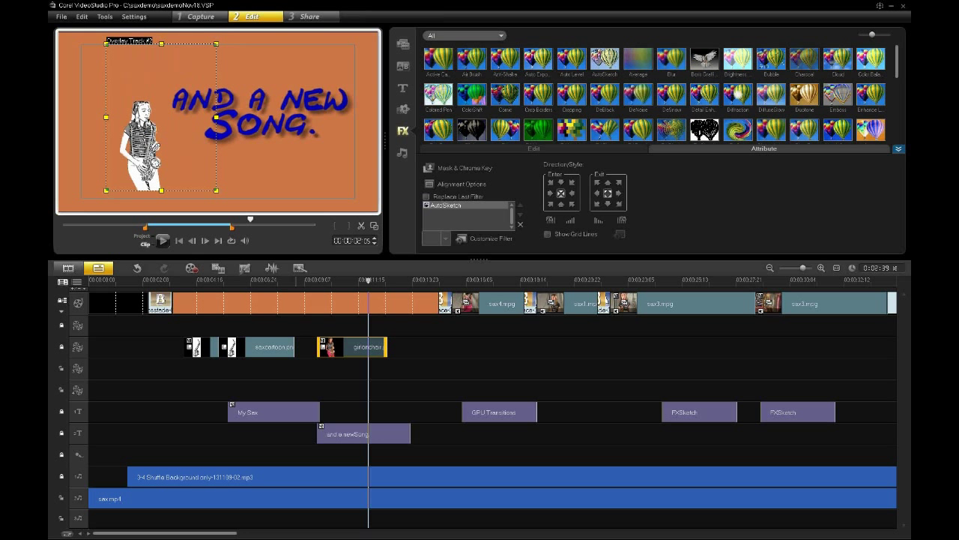
left_click_drag(161, 150, 128, 153)
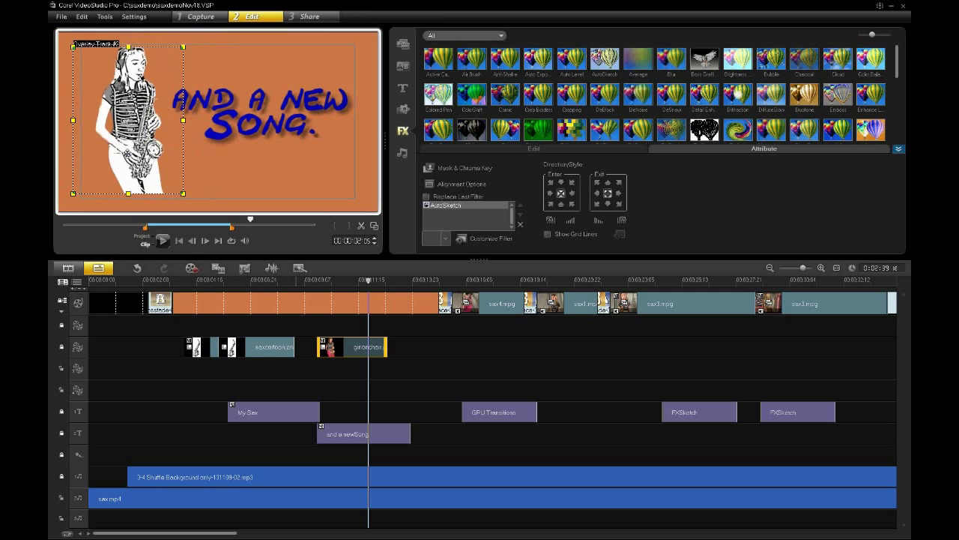
left_click(452, 167)
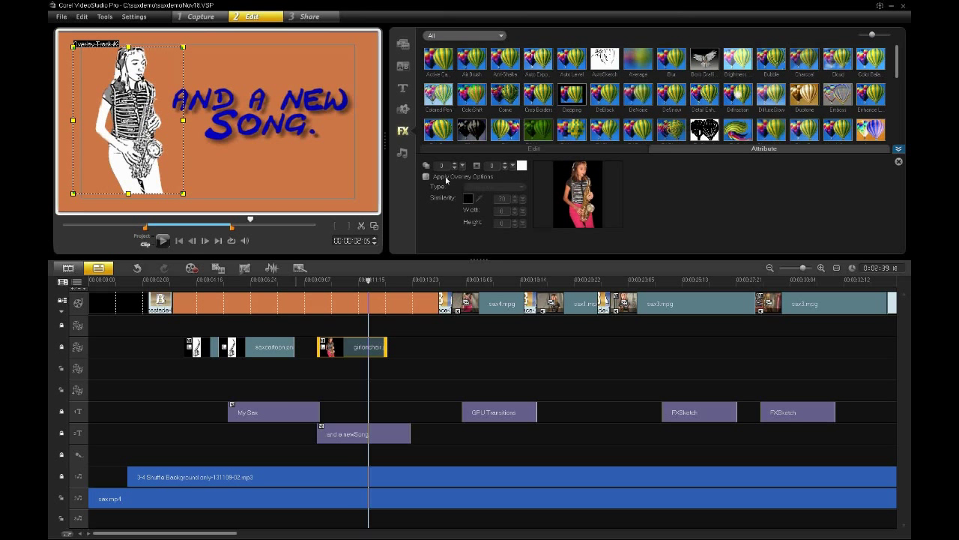
left_click(446, 178)
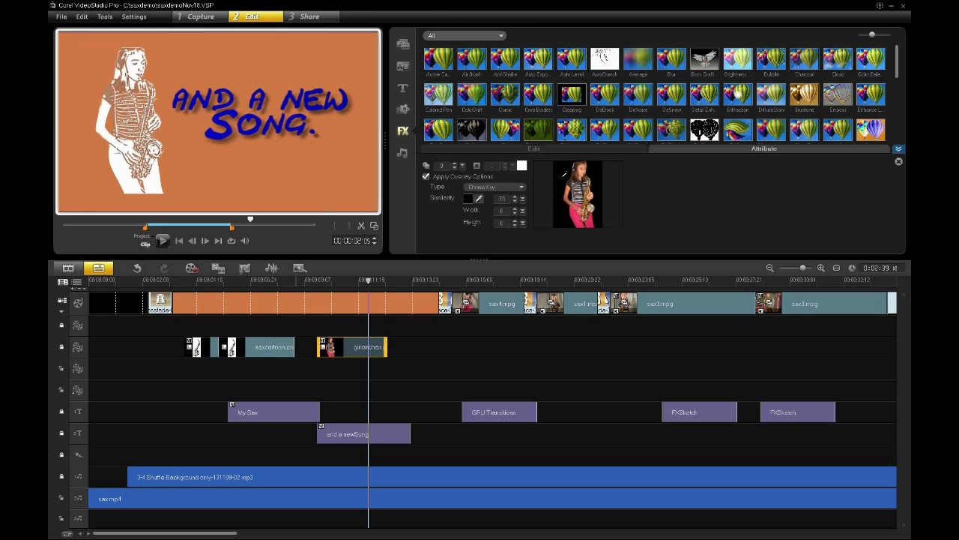
Step: Scrub through the chroma-keyed girl sketch overlay to review it, then reselect the clip
left_click(327, 283)
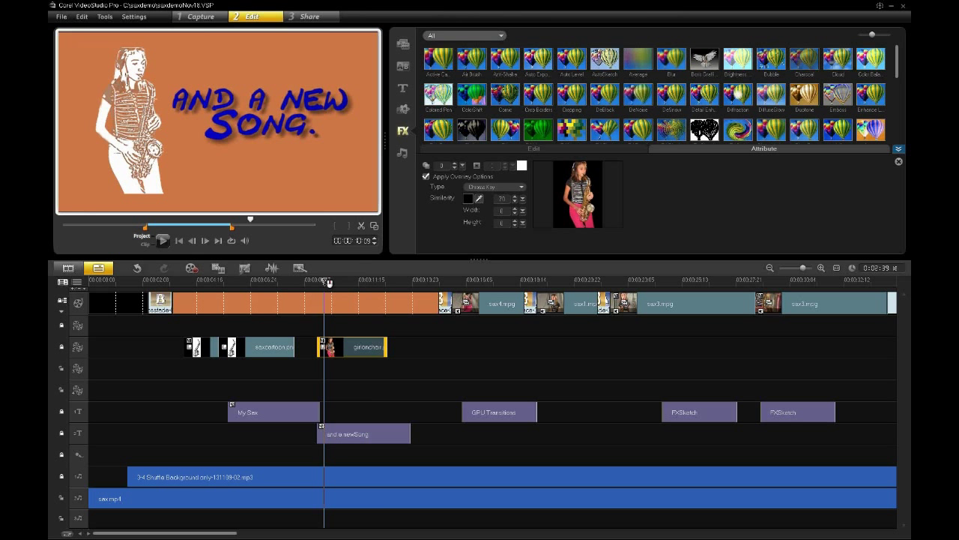
left_click(329, 281)
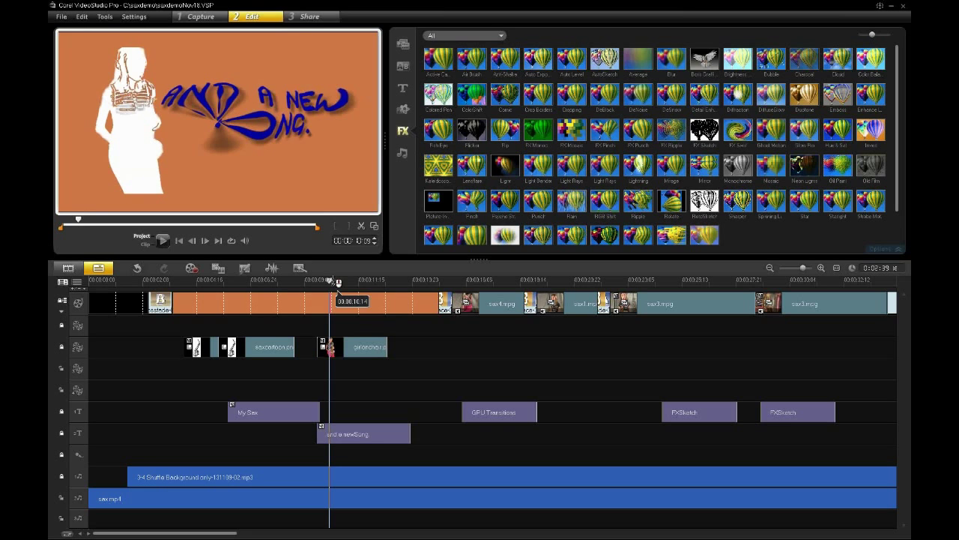
left_click(347, 281)
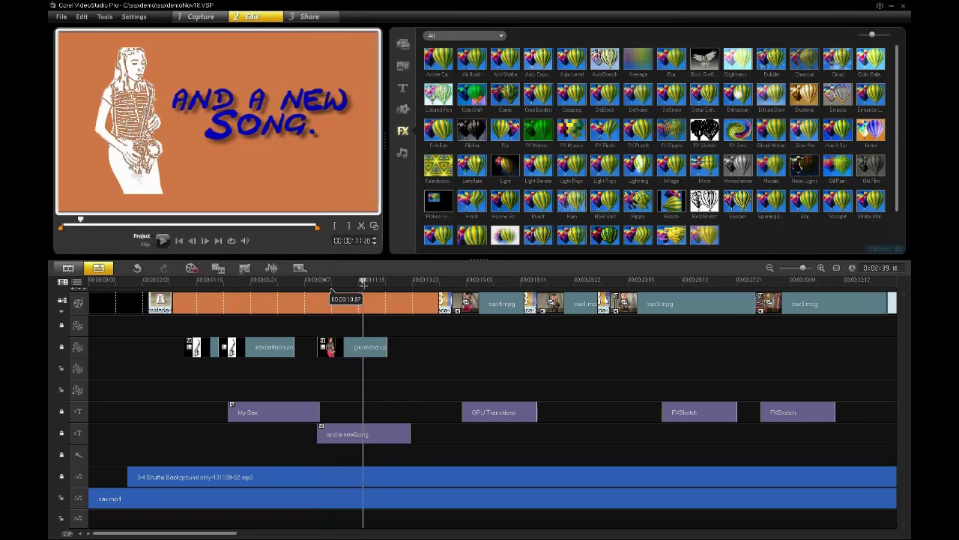
mouse_move(353, 284)
left_mouse_down()
mouse_move(321, 283)
mouse_move(367, 298)
left_mouse_up()
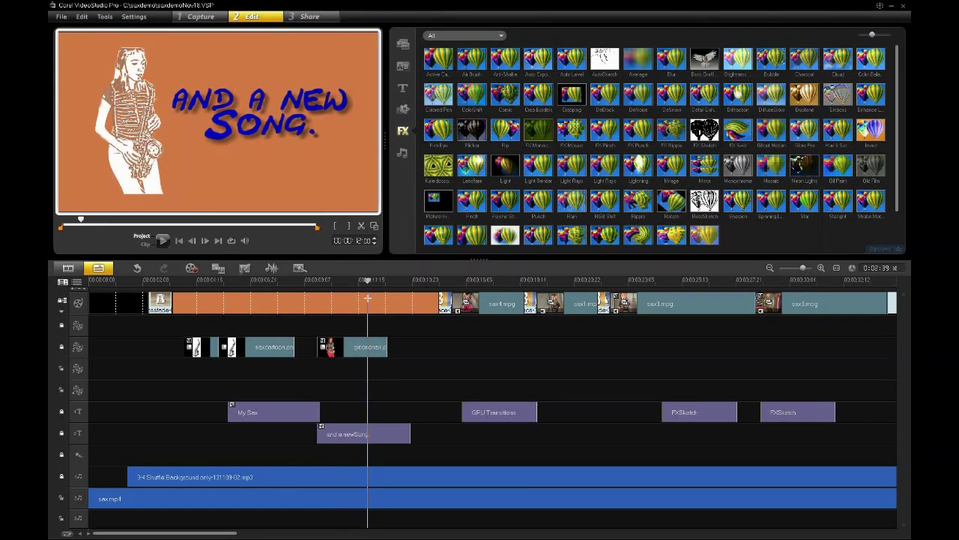
left_click(360, 346)
double_click(359, 346)
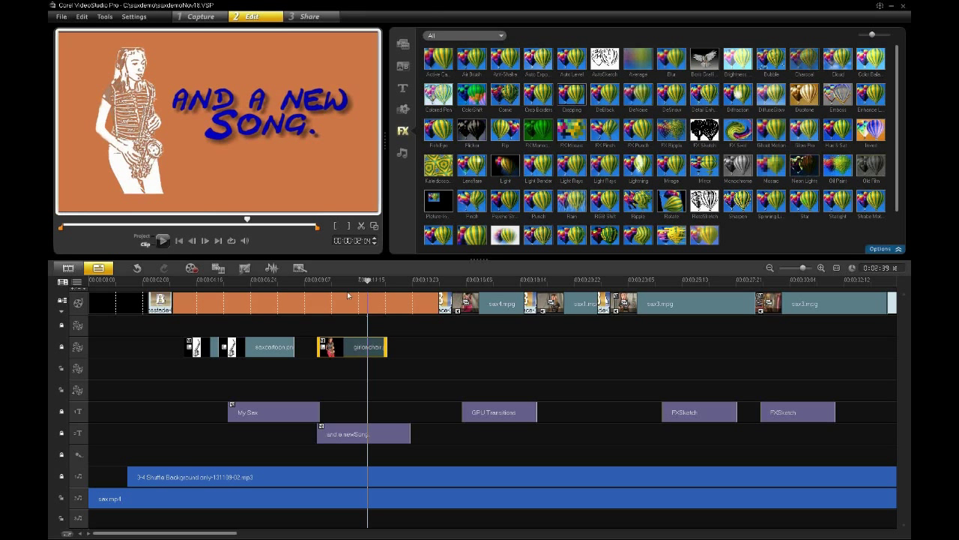
left_click(259, 281)
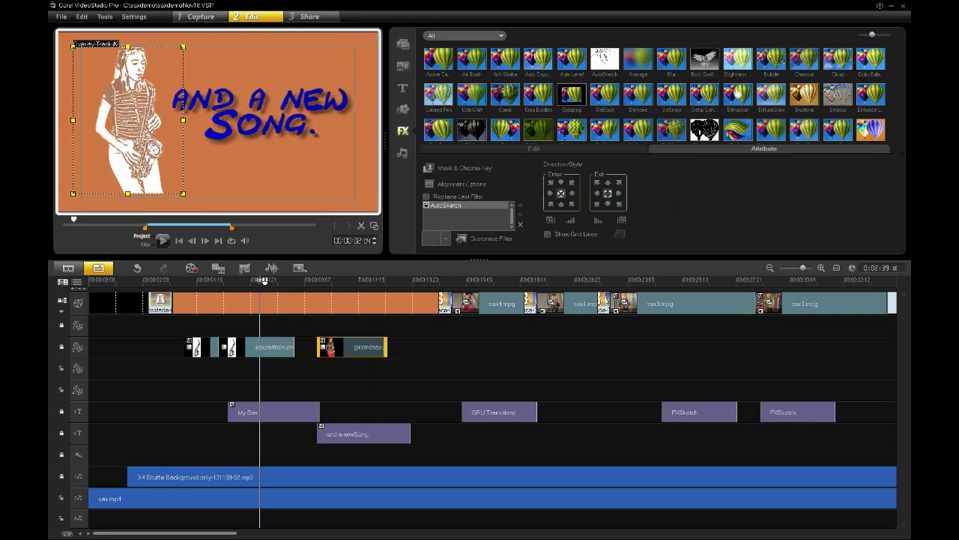
left_click_drag(260, 281, 254, 281)
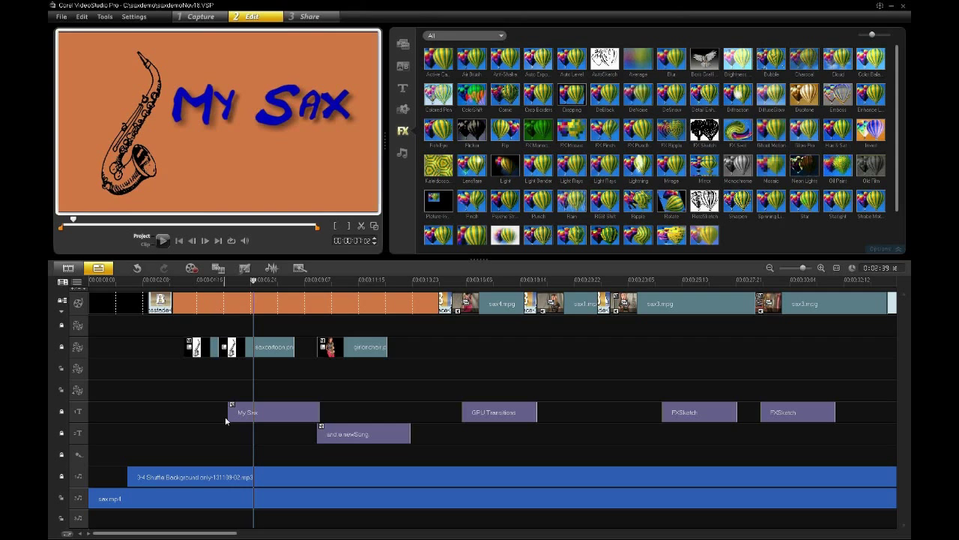
left_click(77, 282)
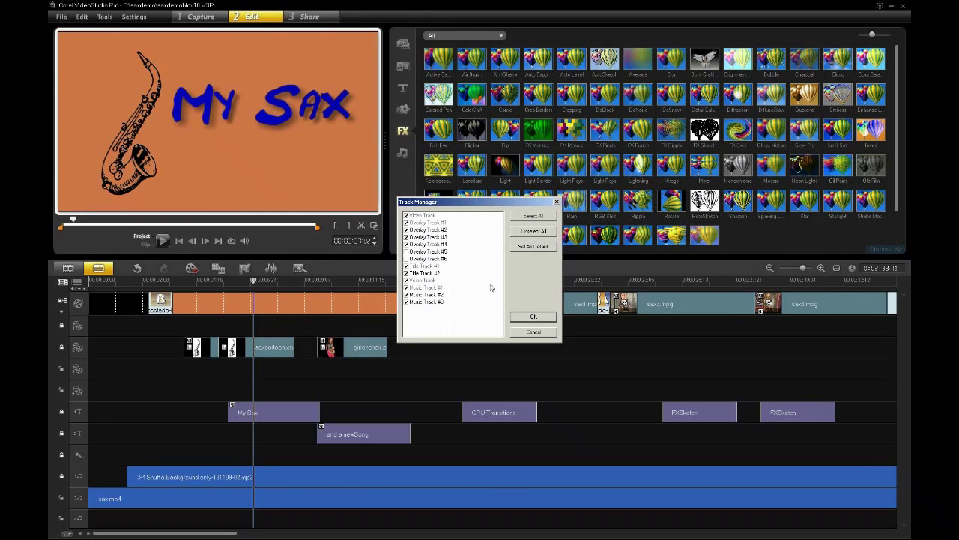
left_click(534, 317)
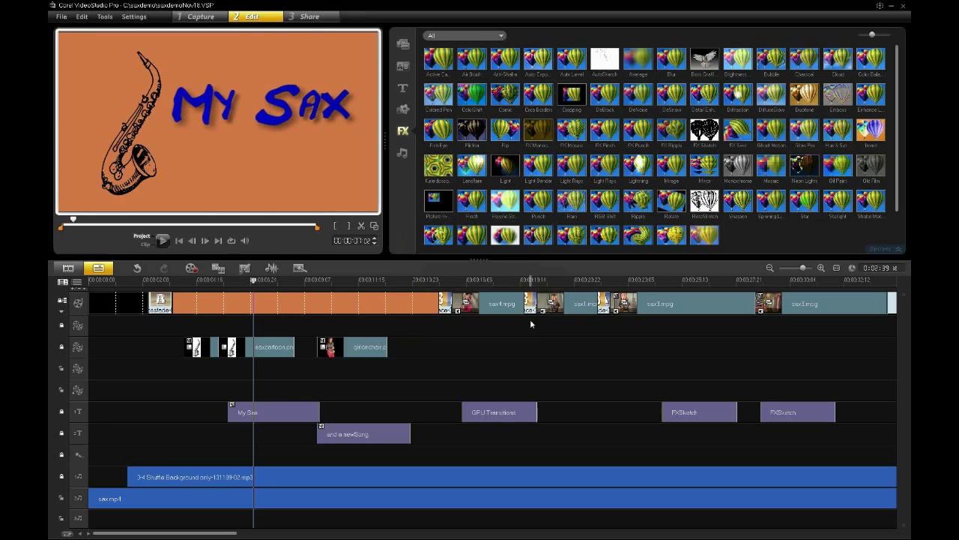
Step: Create a new title reading 'Music' on the title track near the project start
left_click(171, 434)
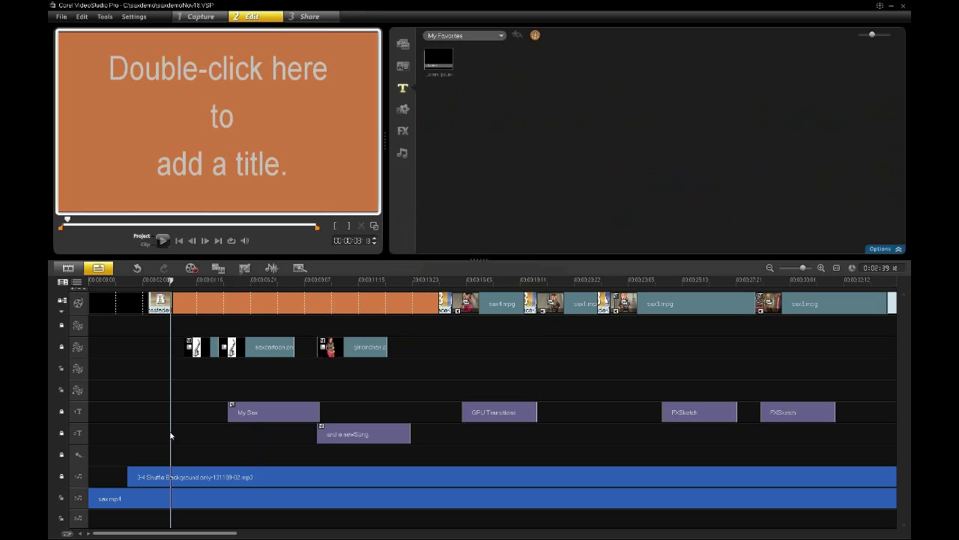
double_click(222, 128)
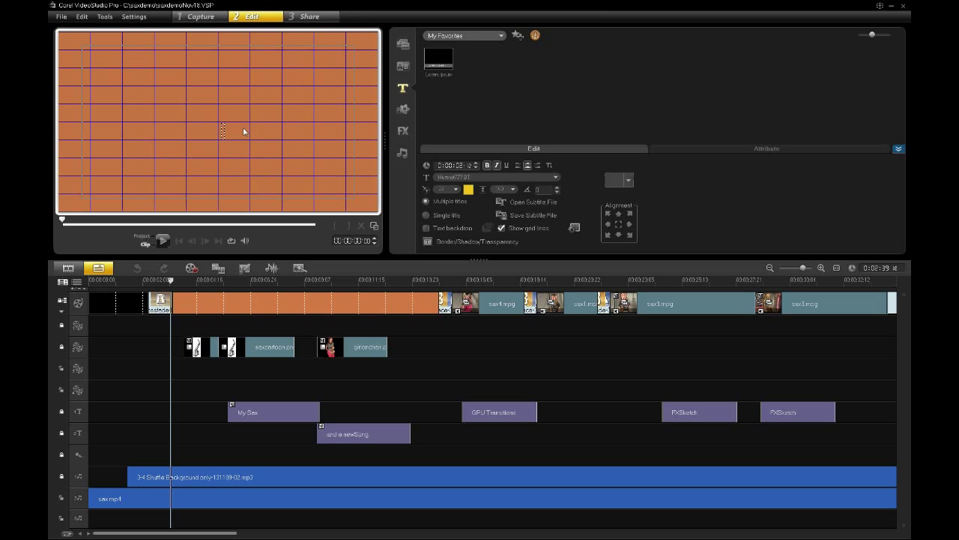
type("Music")
left_click(265, 157)
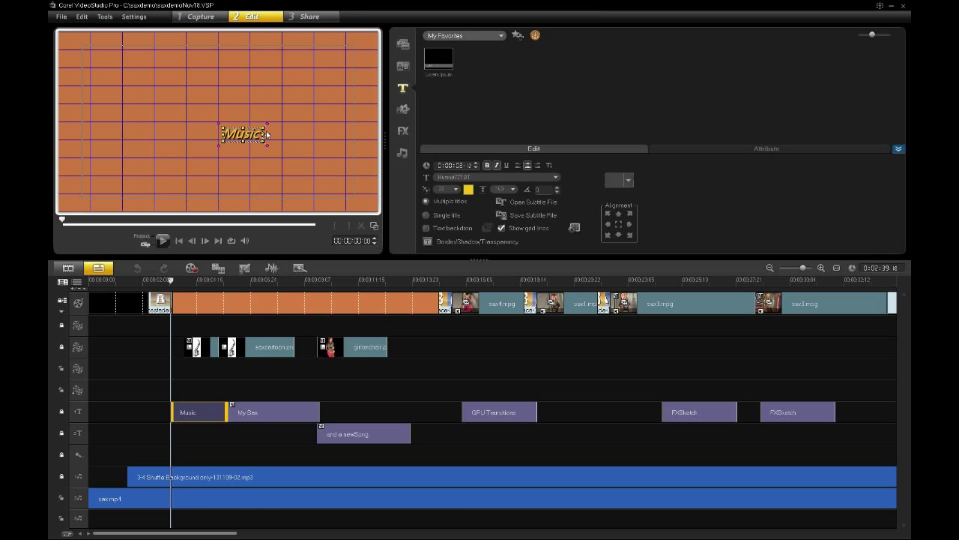
Step: Enlarge the Music title and tilt it diagonally across much of the frame
left_click_drag(268, 144, 367, 150)
left_click_drag(329, 113, 233, 111)
left_click_drag(280, 89, 274, 44)
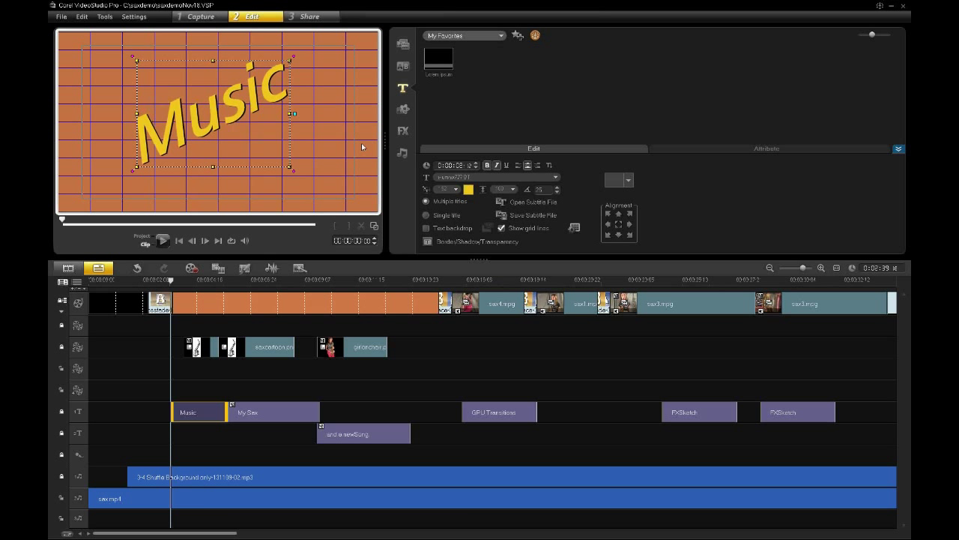
Step: Make the Music text white and give it a simple drop shadow, after trying glow and extrude shadows
left_click(469, 190)
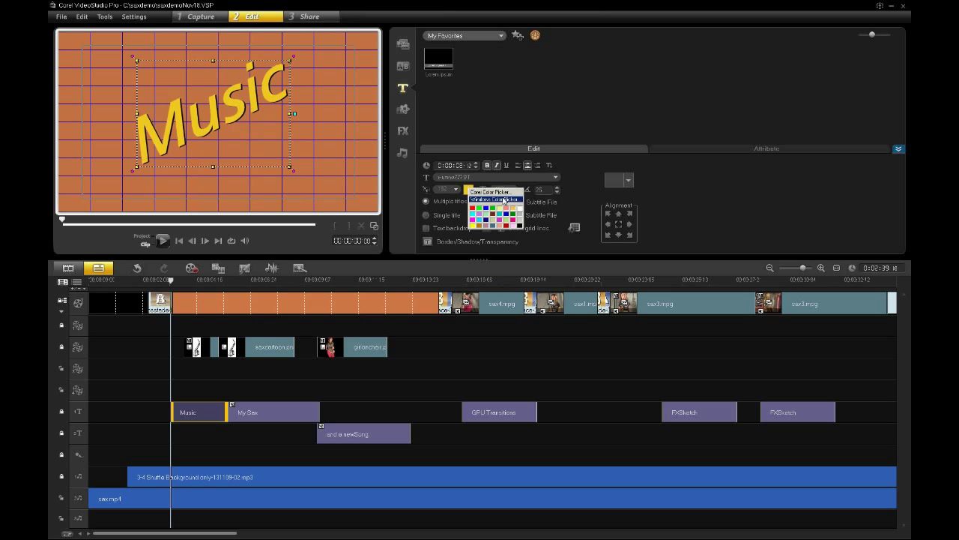
left_click(519, 210)
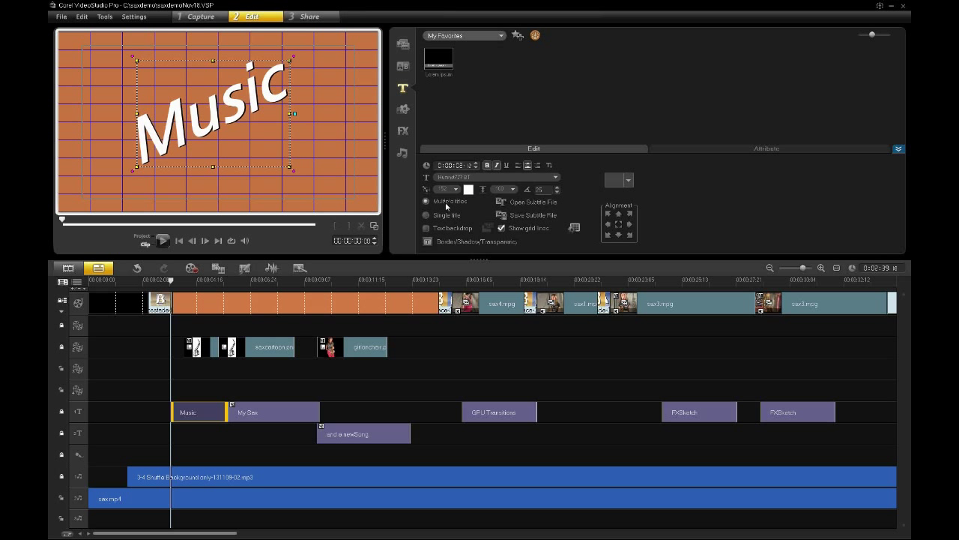
left_click(462, 242)
left_click(459, 268)
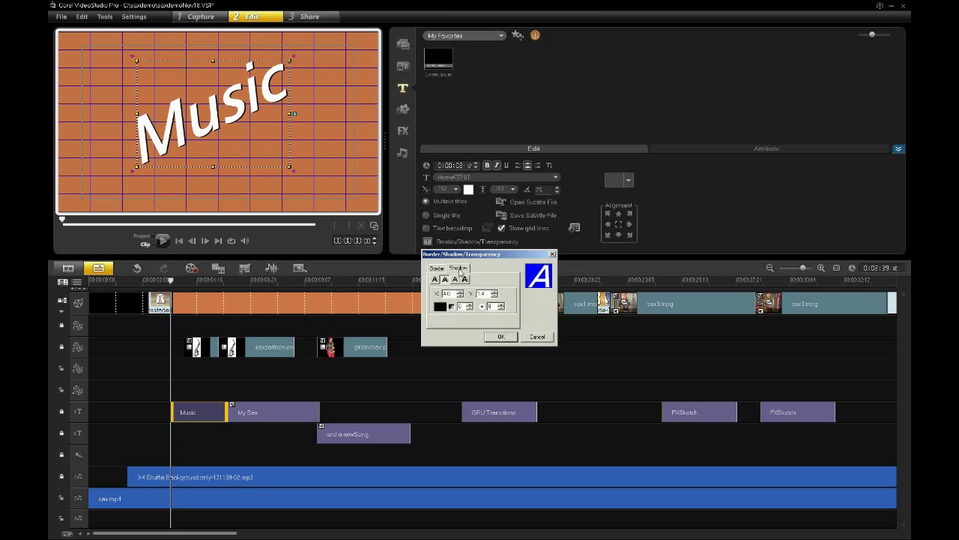
left_click(455, 279)
left_click(464, 279)
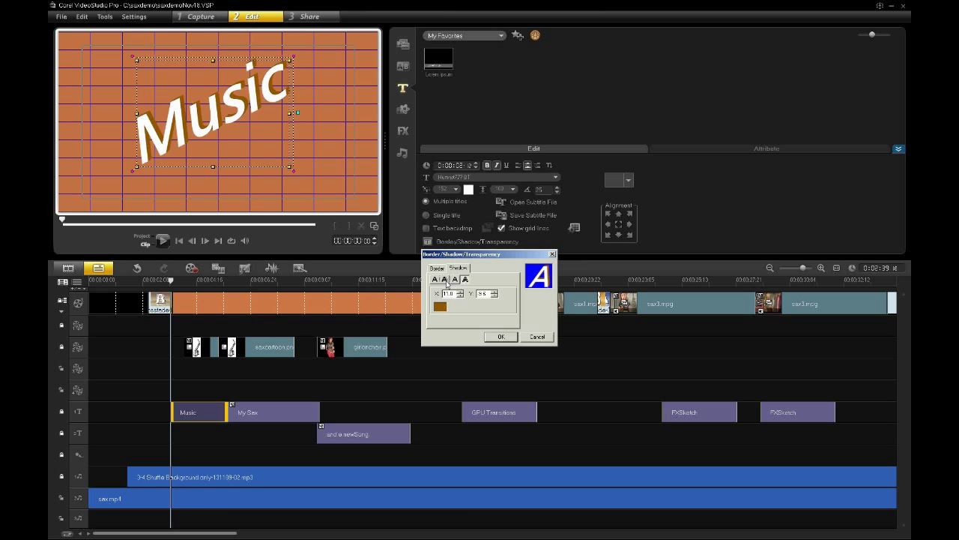
left_click(445, 279)
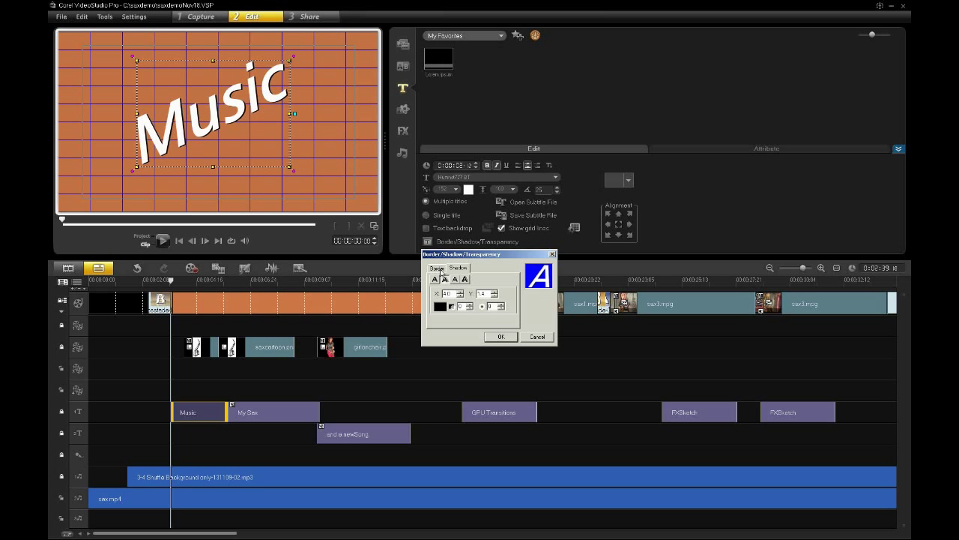
left_click(502, 337)
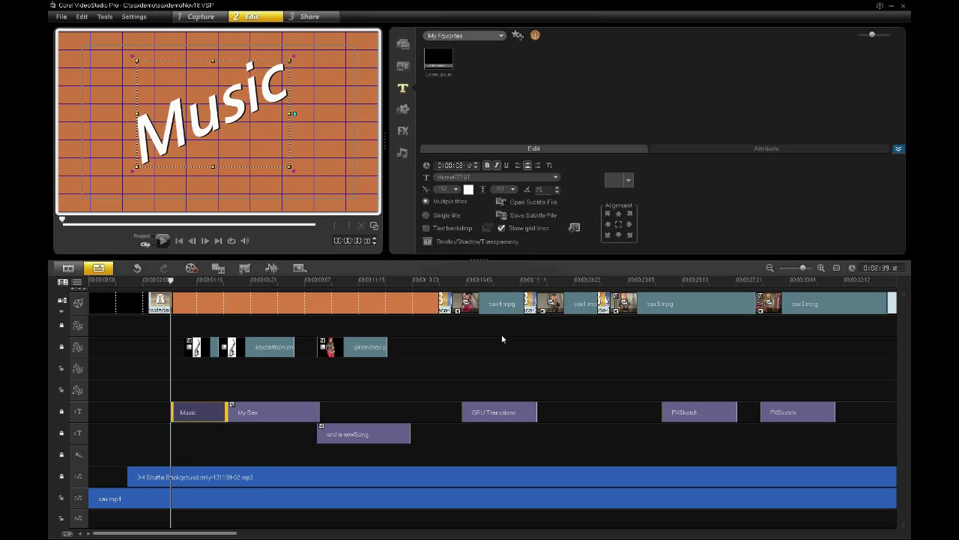
Step: Try top-centre and top-right alignments for the Music title, then settle on Align center
left_click(618, 224)
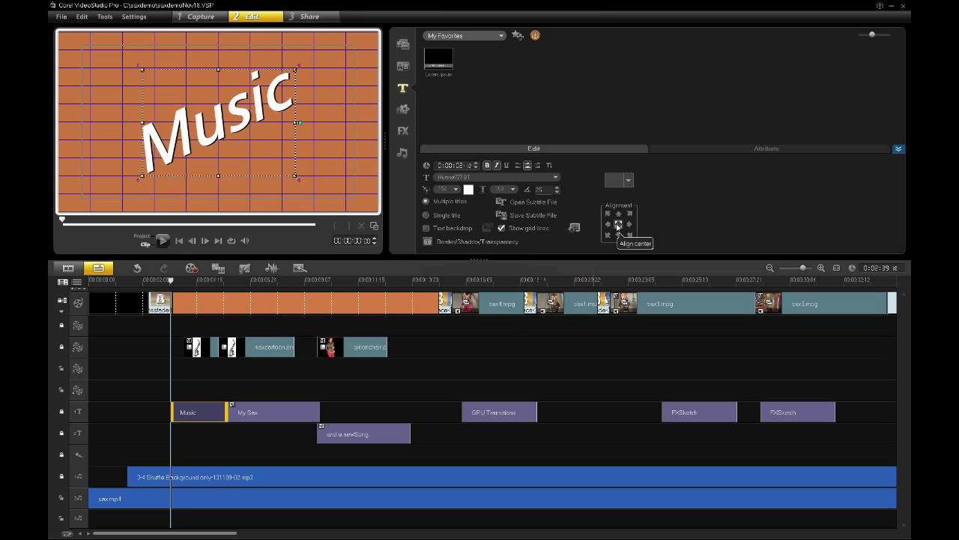
left_click(619, 215)
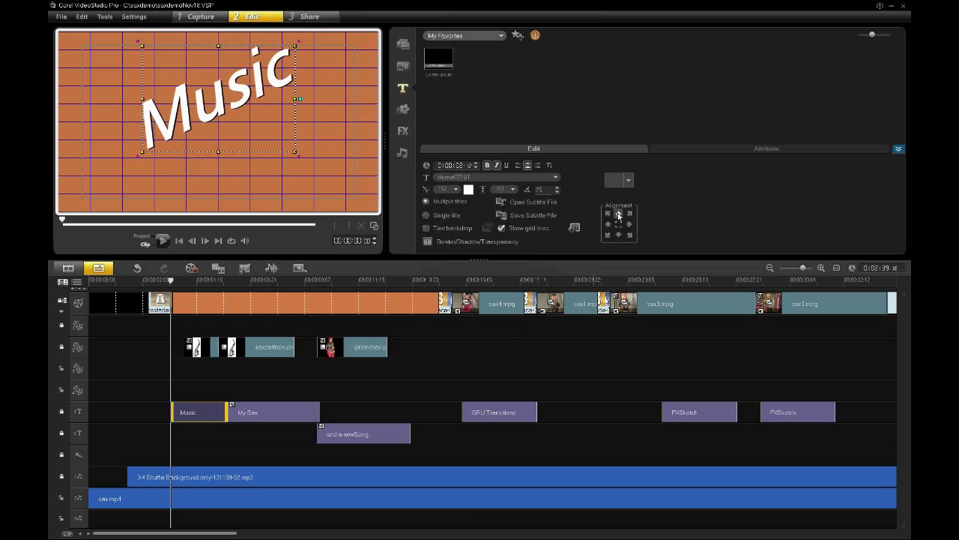
left_click(630, 215)
left_click(619, 225)
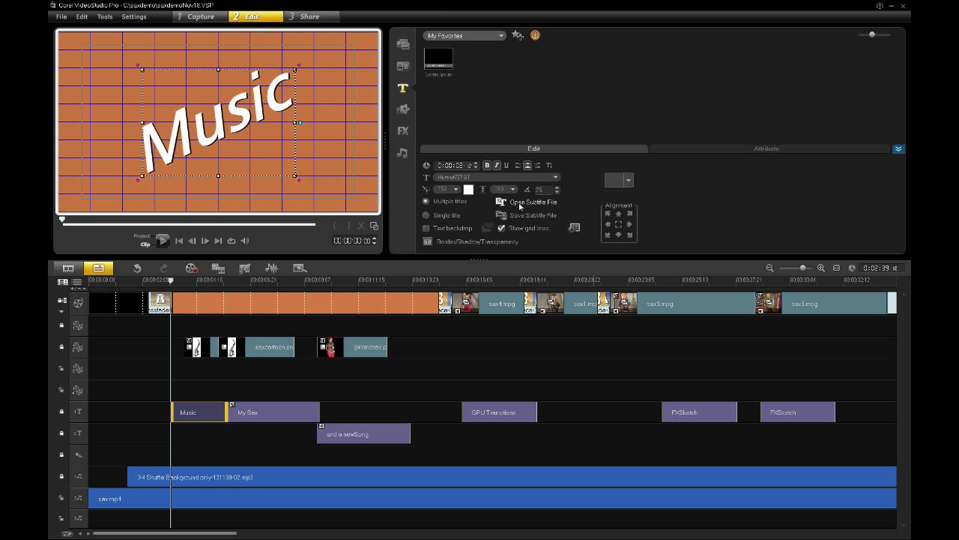
Step: Select the Music title clip and preview the FX Ripple filter from the FX library
left_click_drag(499, 279, 190, 305)
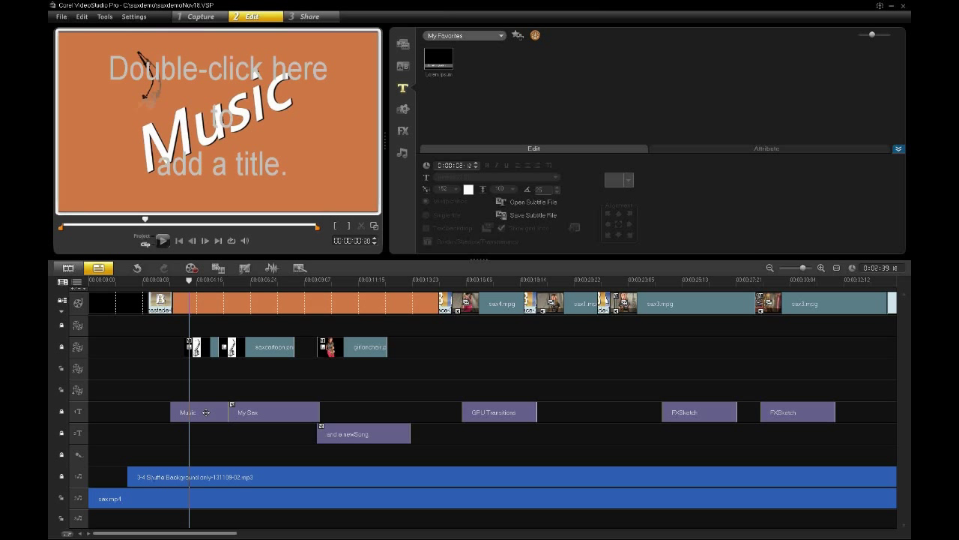
left_click(206, 412)
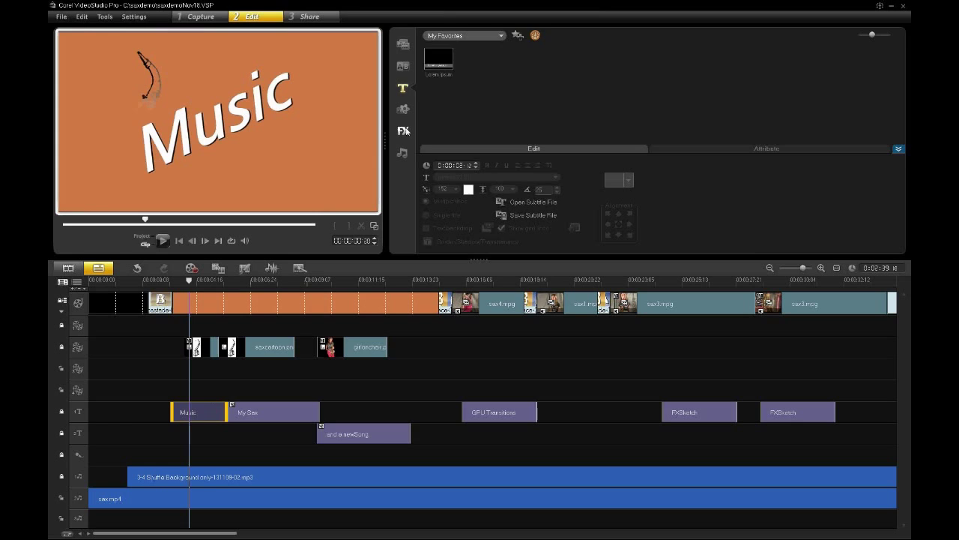
left_click(403, 130)
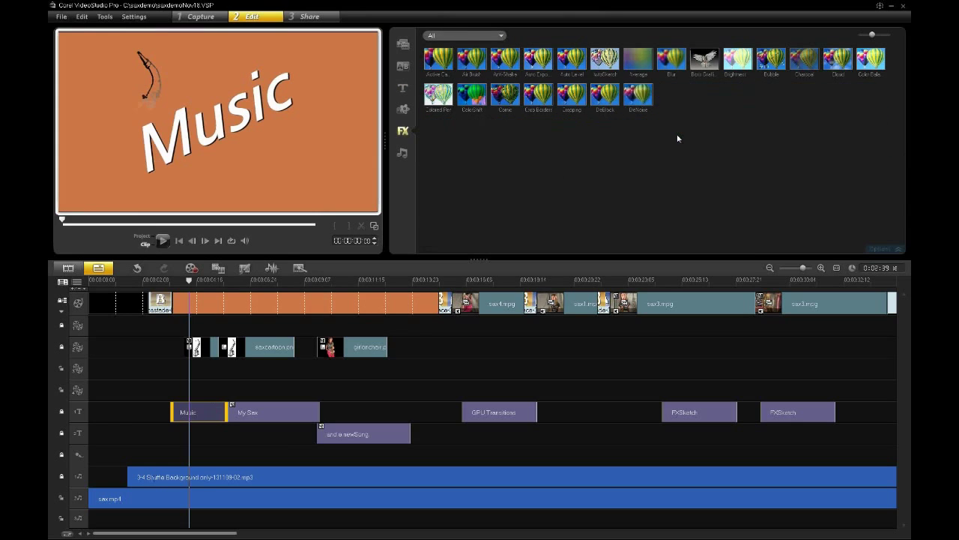
left_click(673, 134)
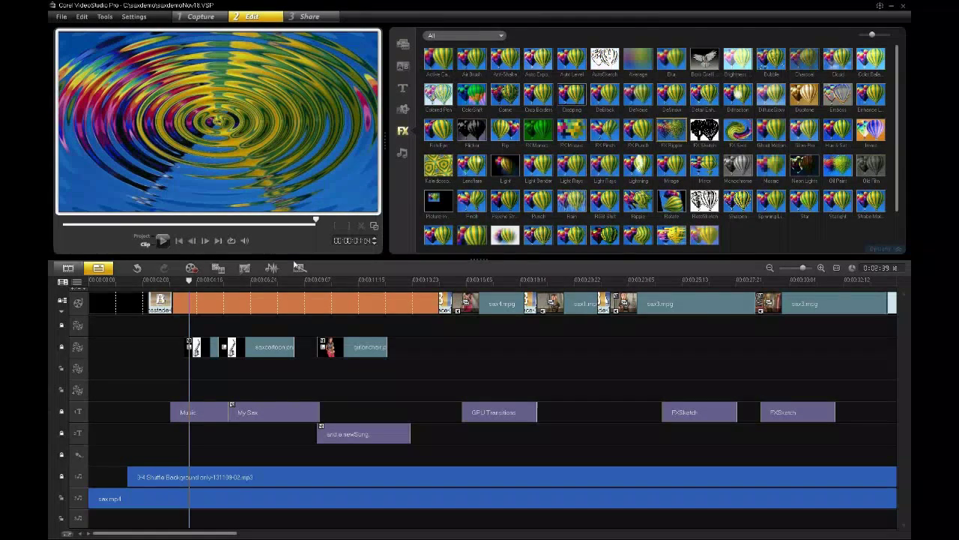
left_click(194, 282)
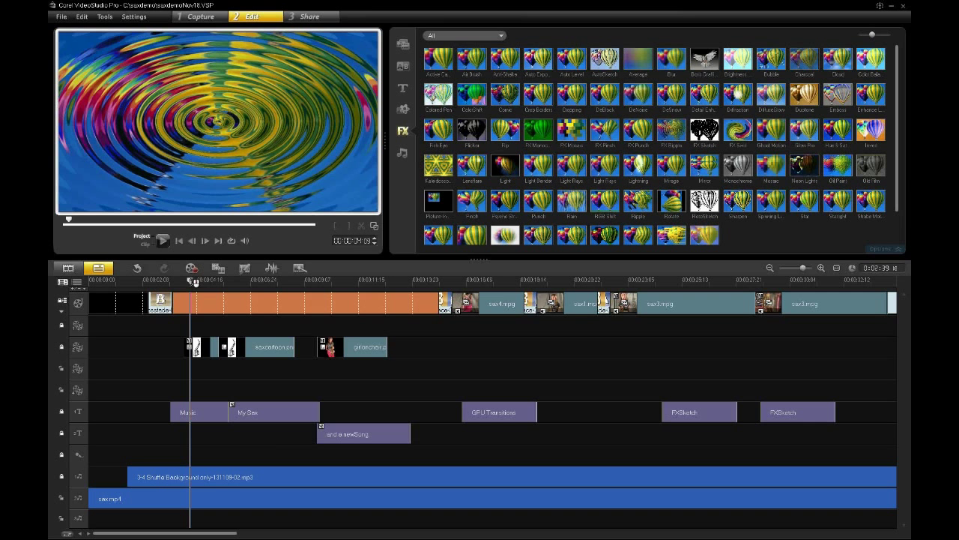
Step: Step from the My Sax title onto the 'And a new Song' title beside the sketched saxophonist
left_click(256, 282)
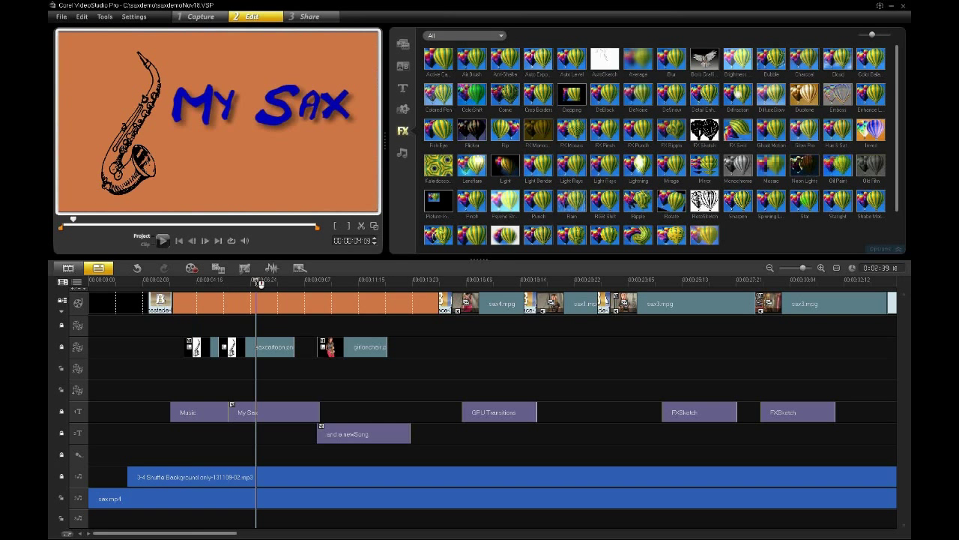
key("Left")
key("Left")
key("Left")
key("Left")
key("Left")
key("Left")
key("Left")
key("Left")
key("Left")
key("Left")
key("Left")
key("Left")
key("Left")
key("Left")
key("Left")
key("Left")
key("Left")
key("Left")
key("Left")
key("Left")
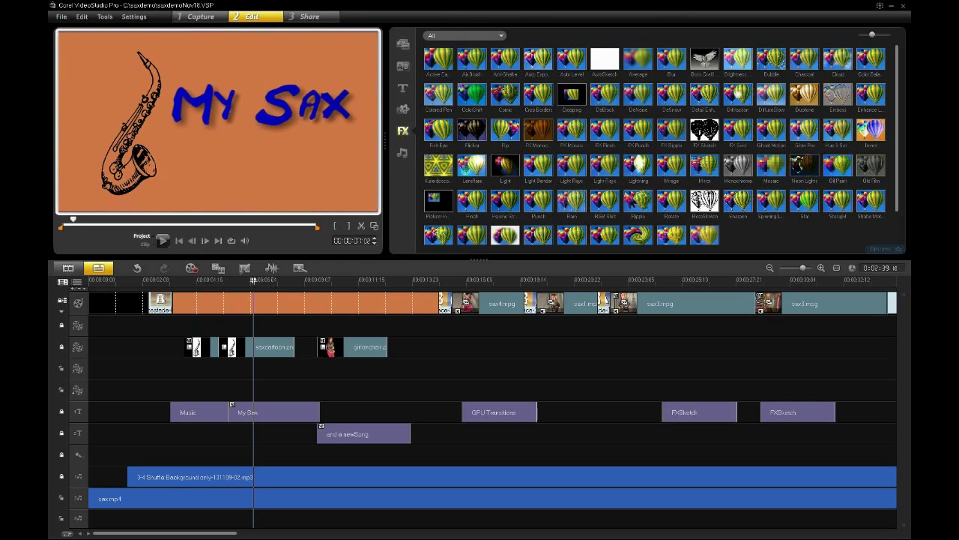
key("Right")
key("Right")
key("Right")
key("Right")
key("Right")
key("Right")
key("Right")
key("Right")
key("Right")
key("Right")
key("Right")
key("Right")
key("Right")
key("Right")
key("Right")
key("Right")
key("Right")
key("Right")
key("Right")
key("Right")
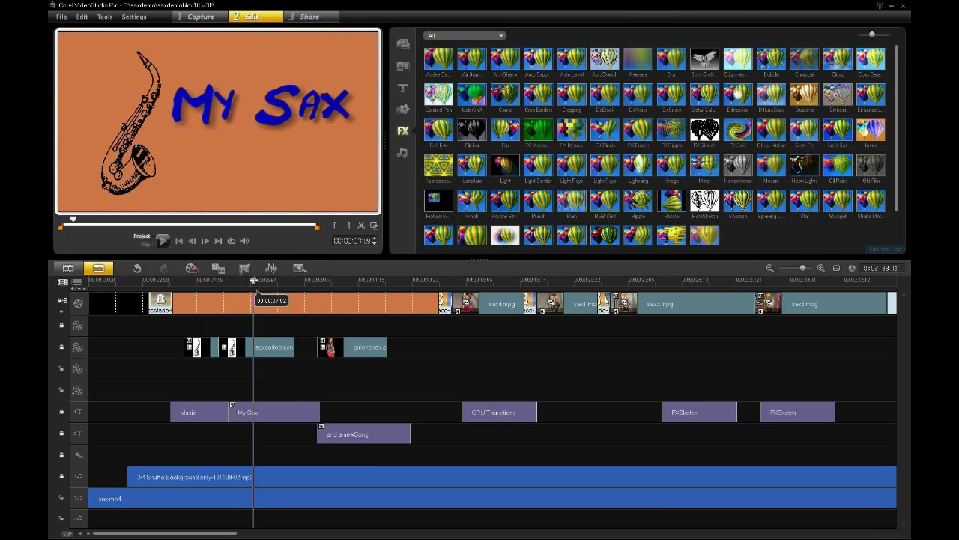
key("Right")
key("Right")
key("Right")
key("Right")
key("Right")
key("Right")
key("Right")
key("Right")
key("Right")
key("Right")
key("Right")
key("Right")
key("Right")
key("Right")
key("Right")
key("Right")
key("Right")
key("Right")
key("Right")
key("Right")
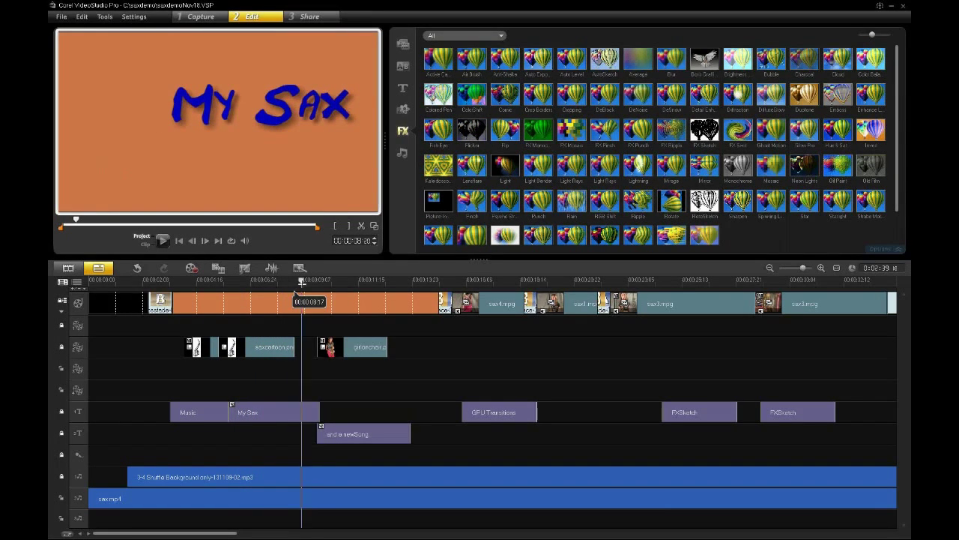
key("Right")
key("Right")
key("Right")
key("Right")
key("Right")
key("Right")
key("Right")
key("Right")
key("Right")
key("Right")
key("Right")
key("Right")
key("Right")
key("Right")
key("Right")
key("Right")
key("Right")
key("Left")
key("Left")
key("Left")
key("Left")
key("Left")
key("Left")
key("Left")
key("Left")
key("Left")
key("Left")
key("Left")
key("Left")
key("Left")
key("Left")
key("Left")
key("Left")
key("Left")
key("Left")
key("Left")
key("Left")
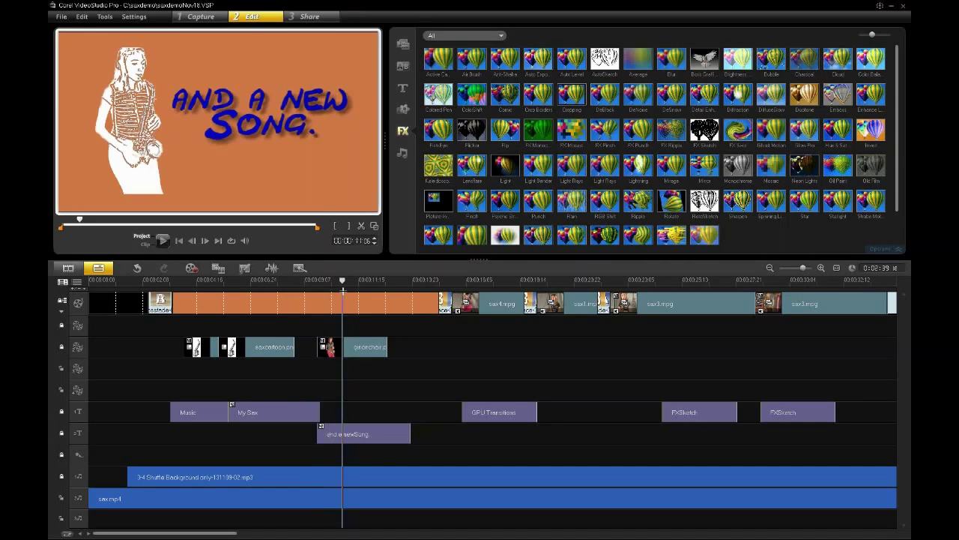
left_click_drag(323, 292, 334, 297)
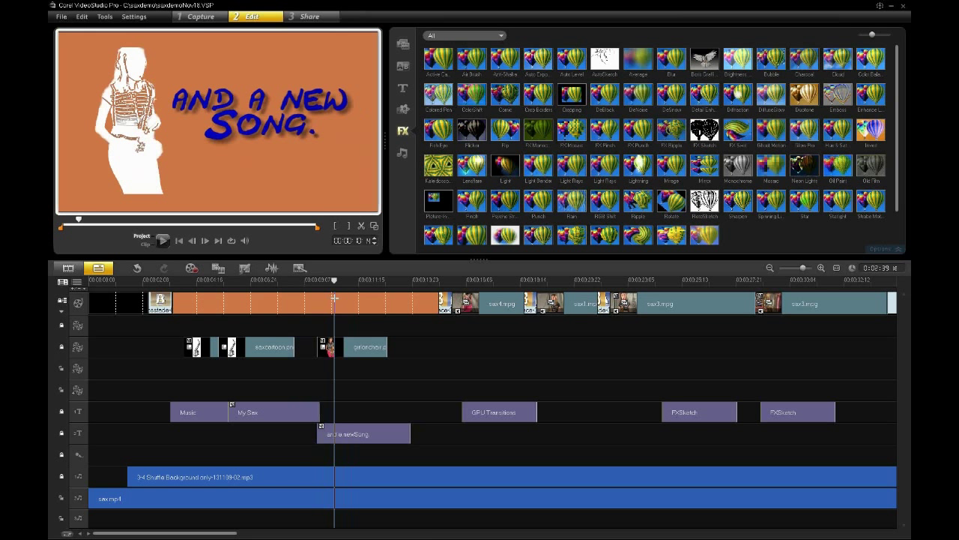
Step: Copy the 'and a new Song' title's attributes and paste them onto the Music title
left_click(342, 434)
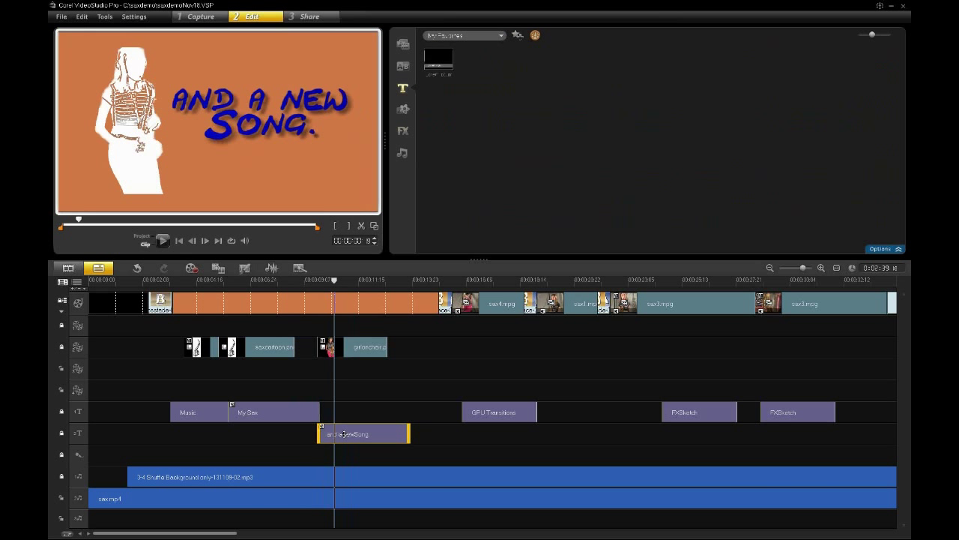
right_click(344, 435)
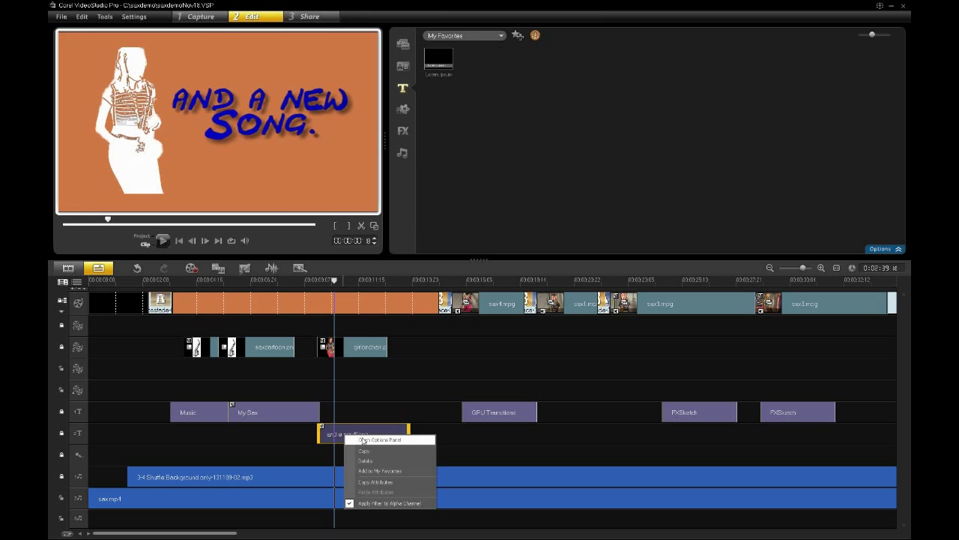
left_click(381, 483)
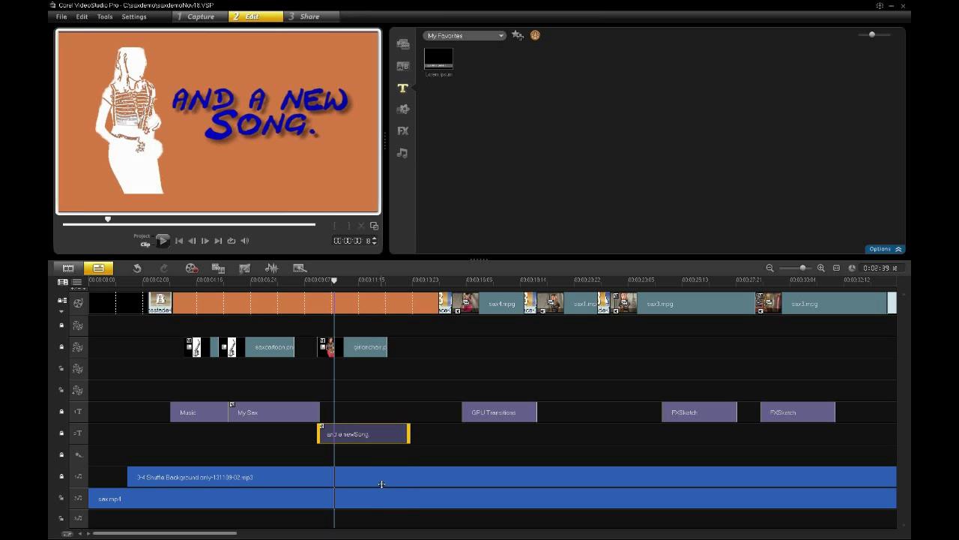
left_click(205, 411)
right_click(206, 411)
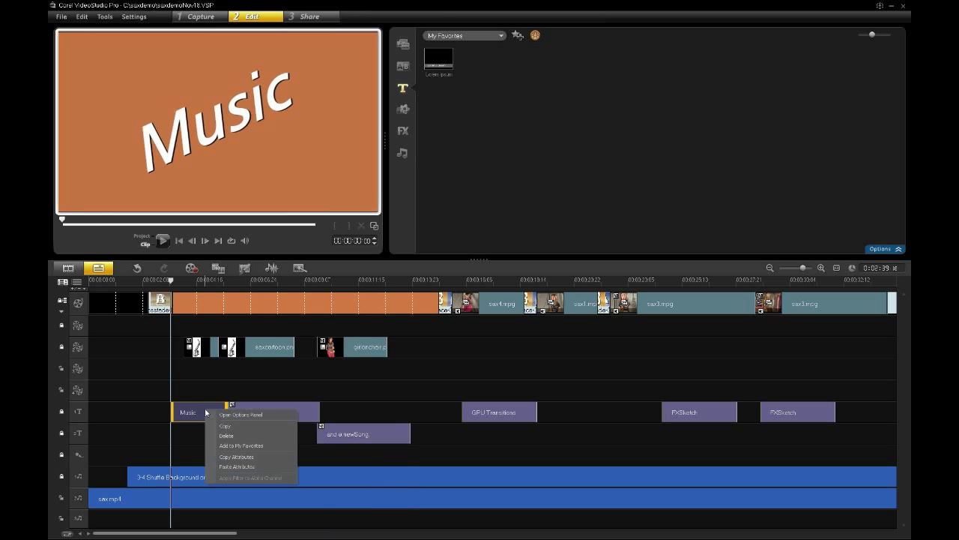
left_click(250, 467)
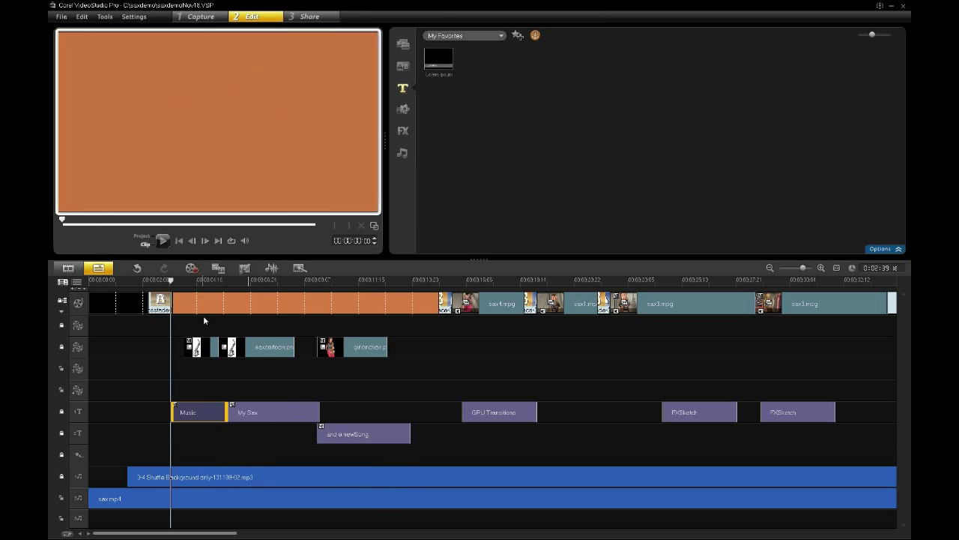
Step: Play back the restyled blue, rippling Music title to check its animation
left_click(171, 281)
key("space")
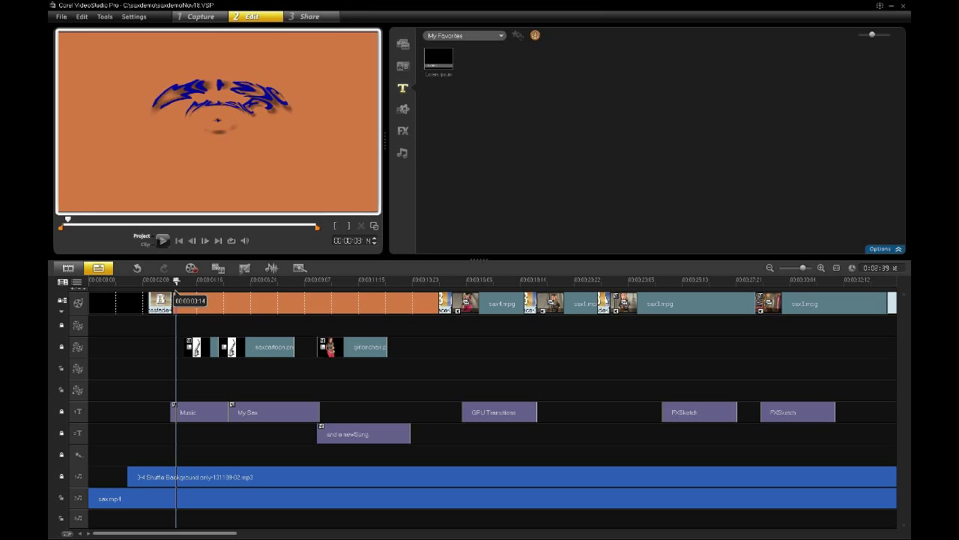
left_click(174, 282)
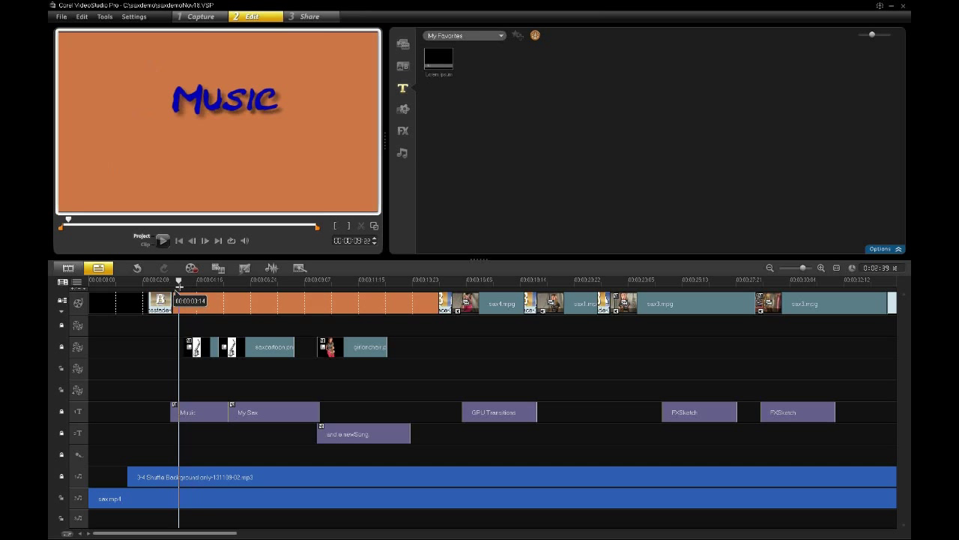
left_click_drag(174, 284, 177, 288)
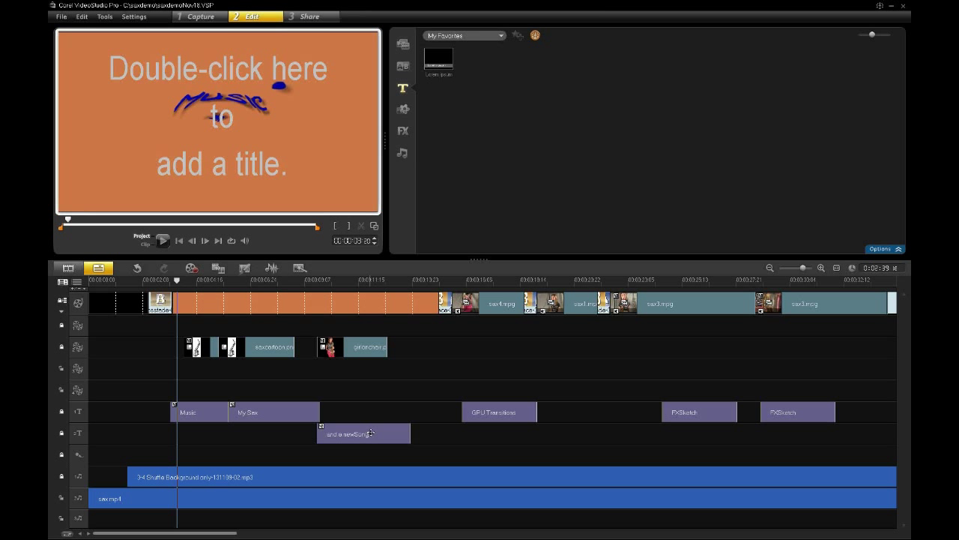
Step: Copy the 'and a newSong' title and paste it further along the lower title track, then preview it
left_click(370, 433)
right_click(370, 433)
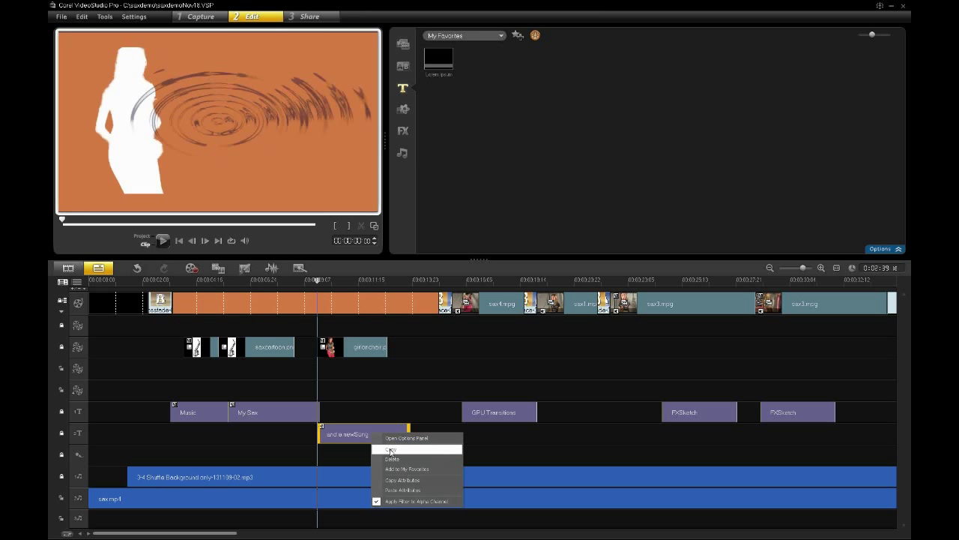
left_click(390, 447)
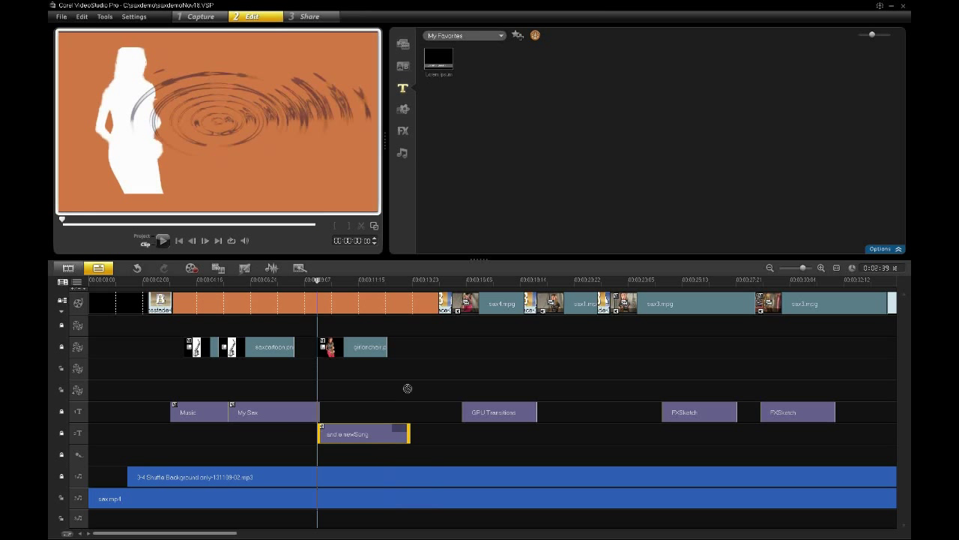
left_click(553, 435)
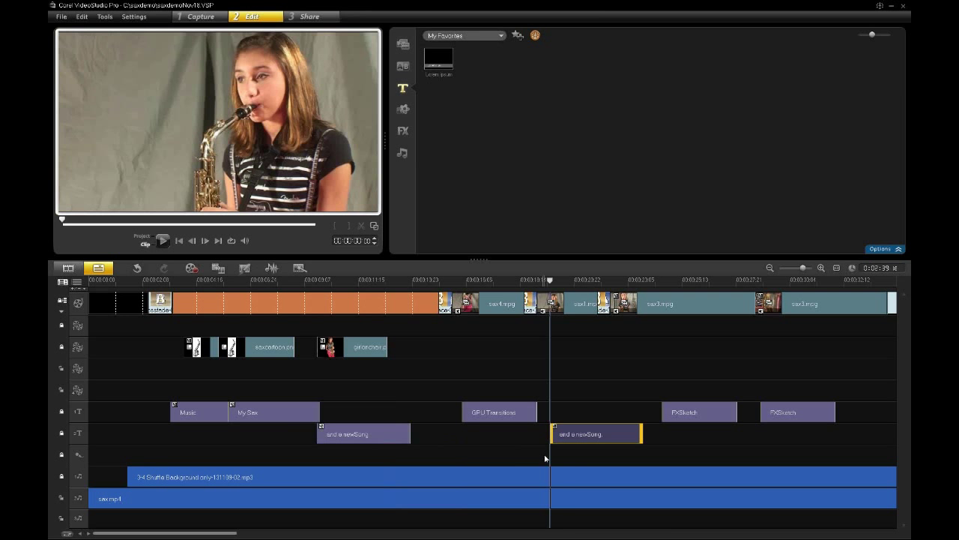
mouse_move(574, 279)
left_mouse_down()
mouse_move(599, 289)
mouse_move(439, 298)
mouse_move(475, 290)
left_mouse_up()
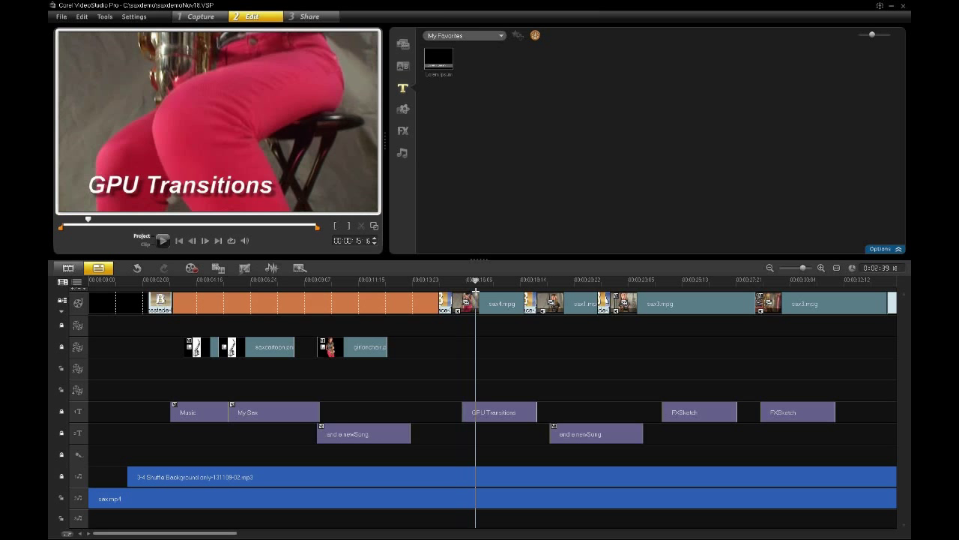
mouse_move(475, 291)
left_mouse_down()
mouse_move(443, 294)
mouse_move(534, 296)
mouse_move(544, 311)
mouse_move(577, 323)
mouse_move(688, 334)
mouse_move(677, 335)
mouse_move(698, 340)
mouse_move(634, 353)
mouse_move(681, 362)
mouse_move(672, 373)
mouse_move(747, 384)
mouse_move(776, 369)
mouse_move(809, 377)
mouse_move(801, 385)
left_mouse_up()
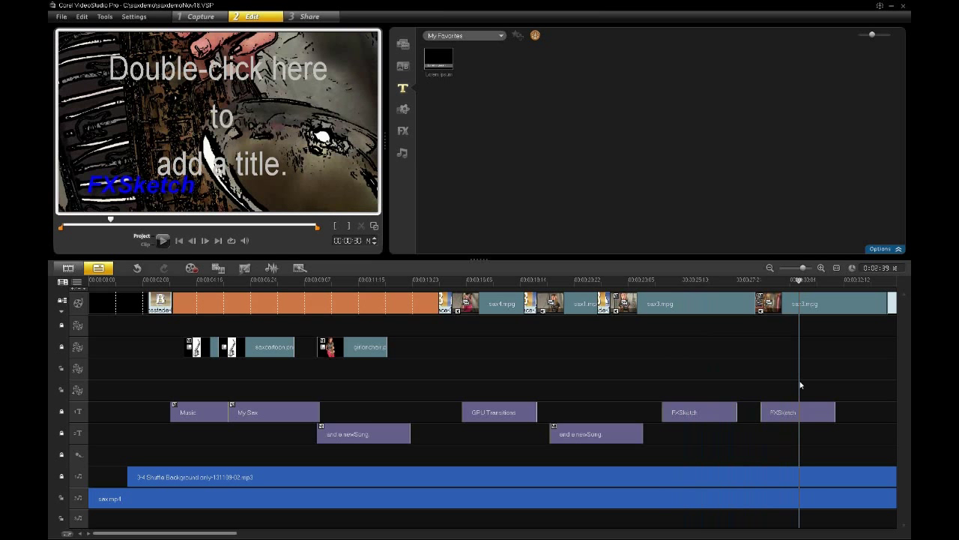
Step: Change the FX Sketch filter on sax3.mpg to Overlay mode, keeping colour footage under sketch outlines
left_click(697, 281)
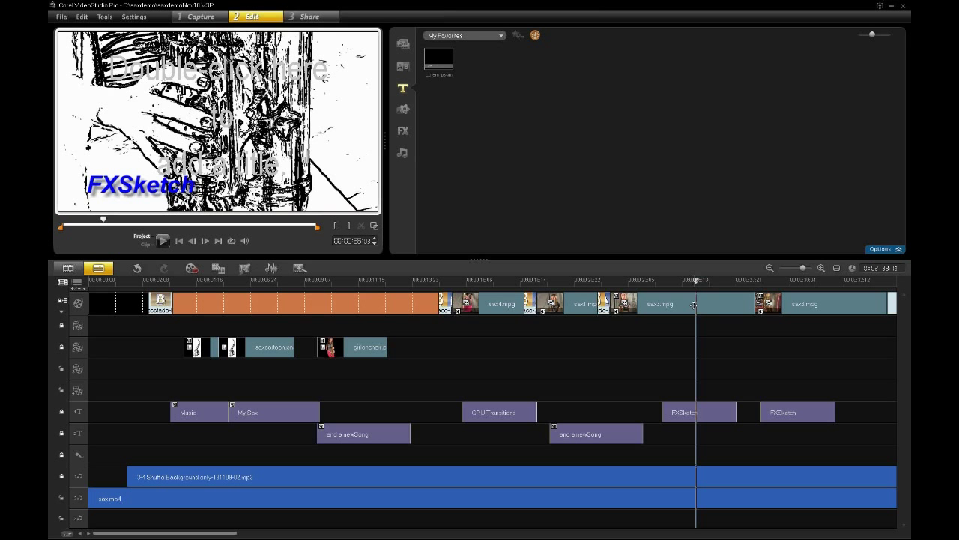
left_click(691, 305)
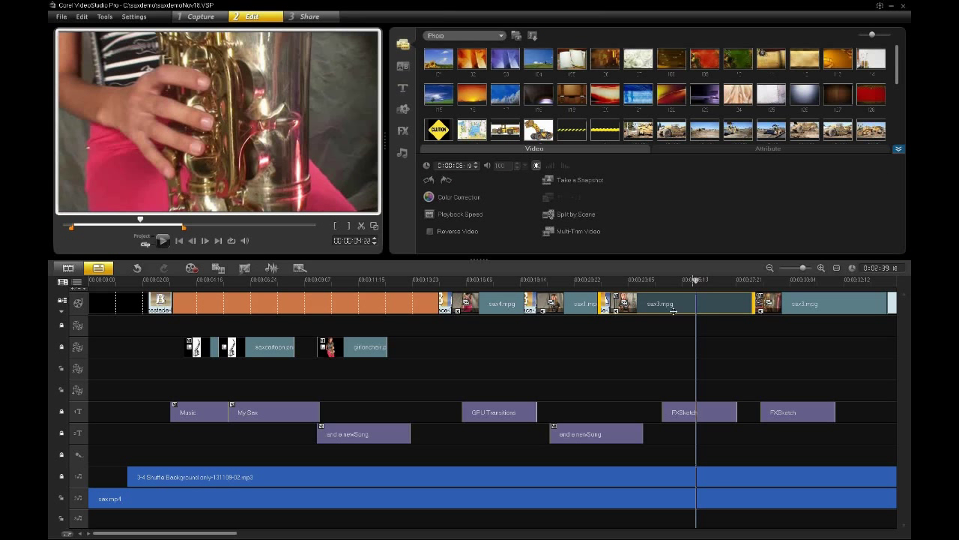
left_click(675, 148)
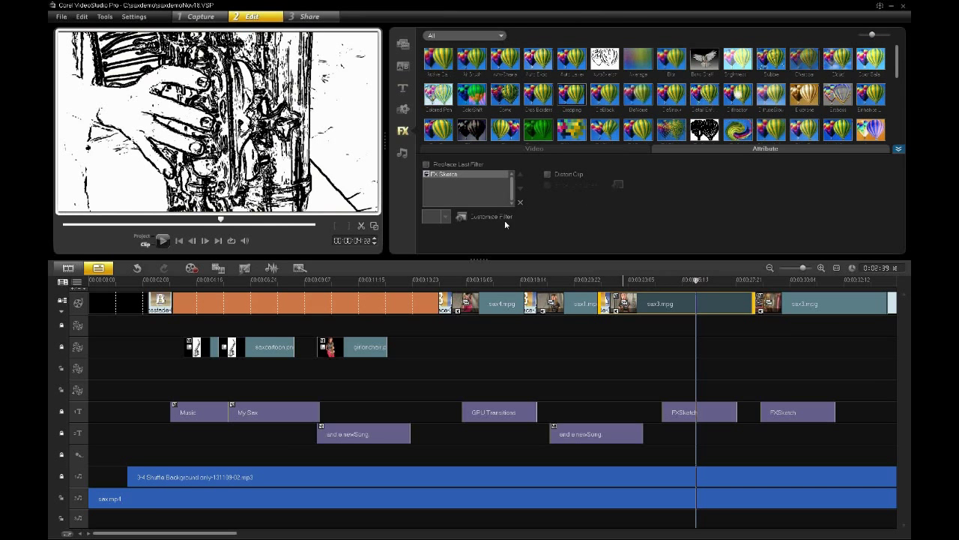
left_click(488, 217)
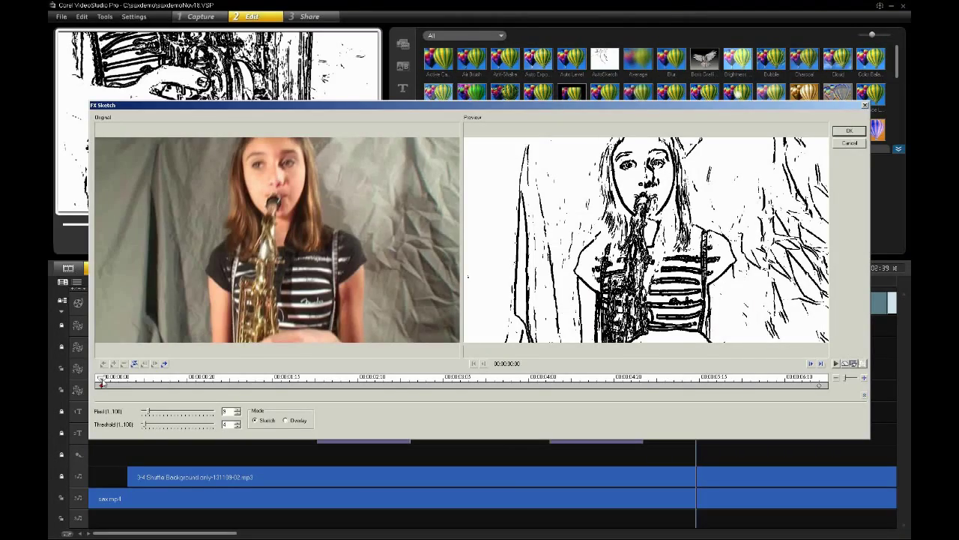
left_click_drag(102, 380, 83, 404)
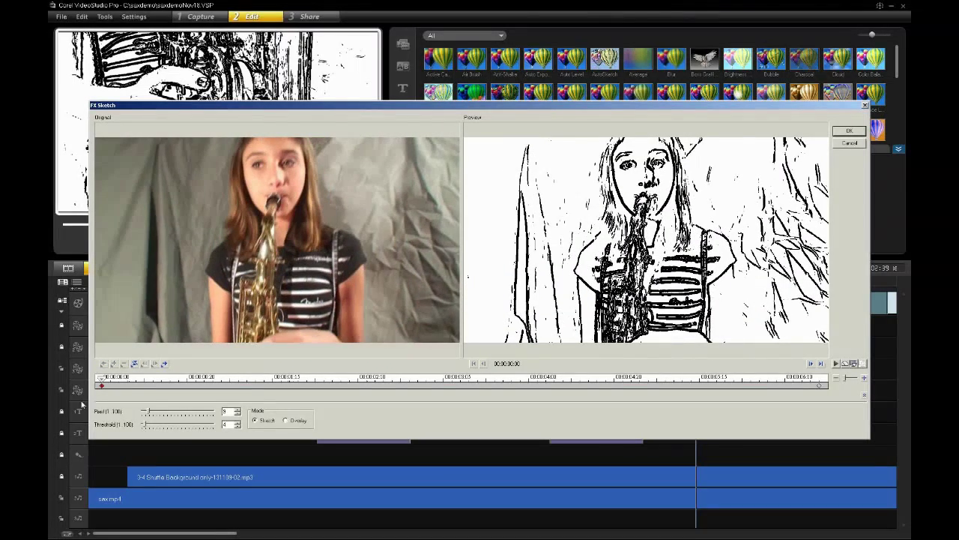
left_click(285, 420)
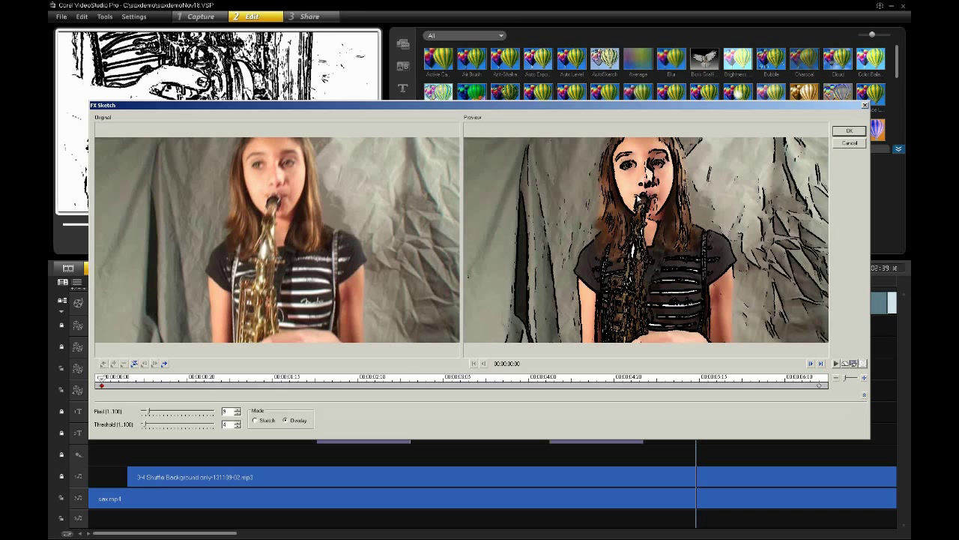
left_click(850, 131)
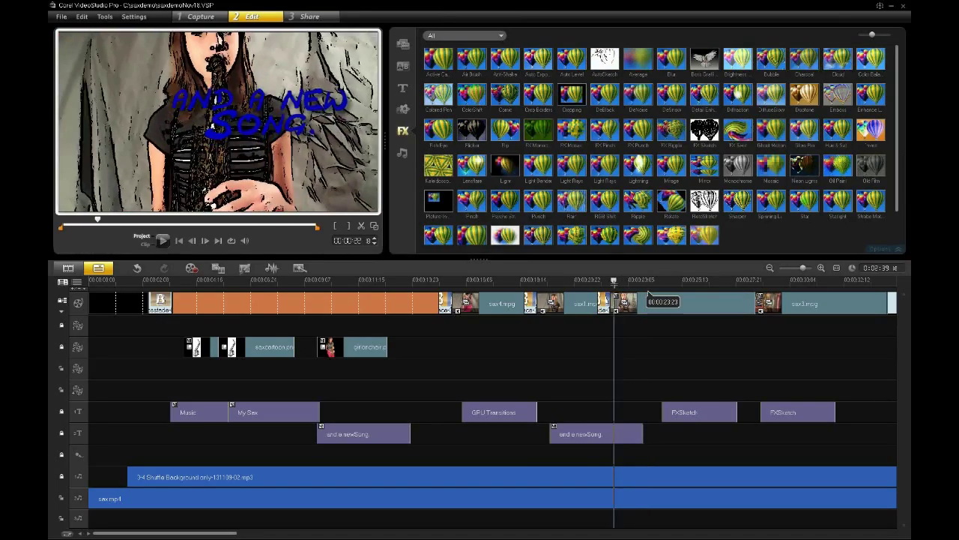
Step: In the sax3.mpg clip's Color Correction settings, set Saturation to 14 and Gamma to -17
mouse_move(649, 294)
left_mouse_down()
mouse_move(681, 291)
mouse_move(641, 292)
left_mouse_up()
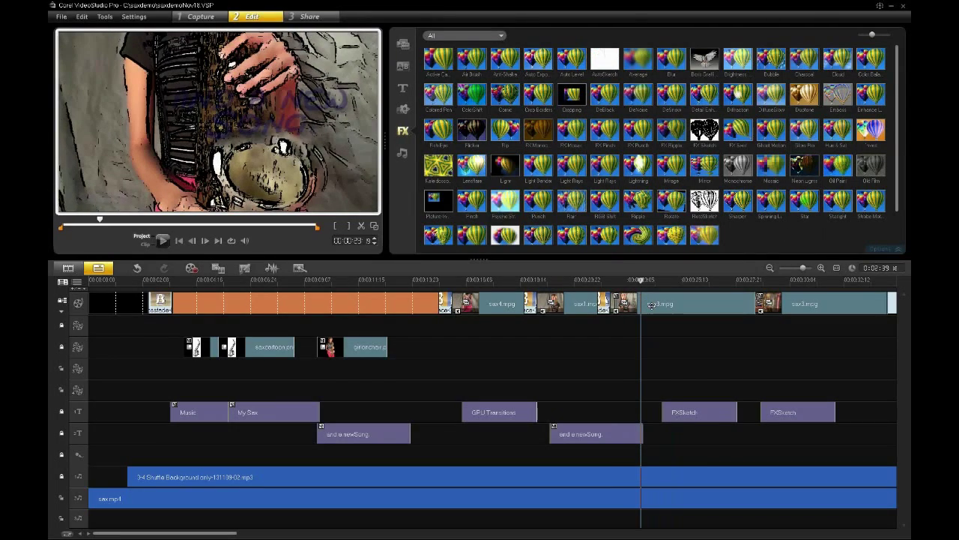
double_click(650, 304)
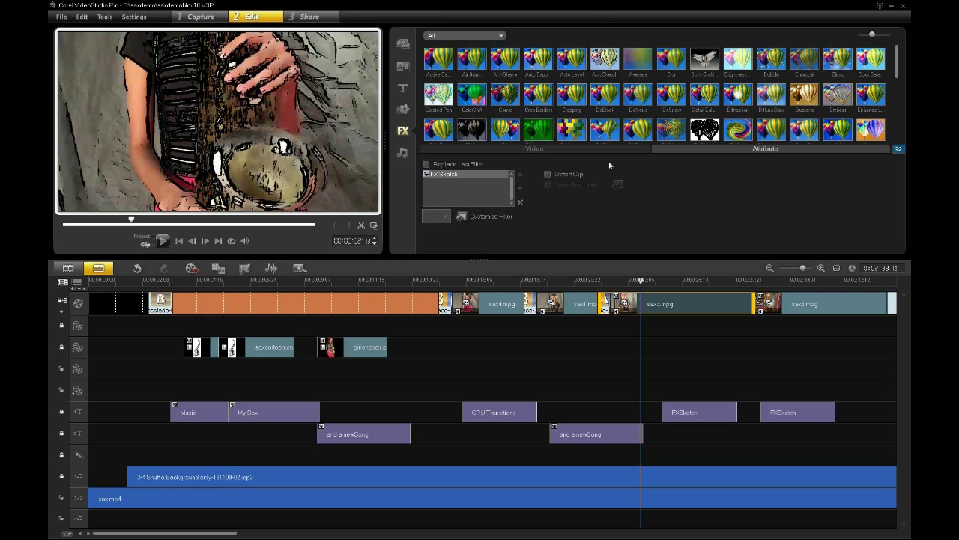
left_click(588, 150)
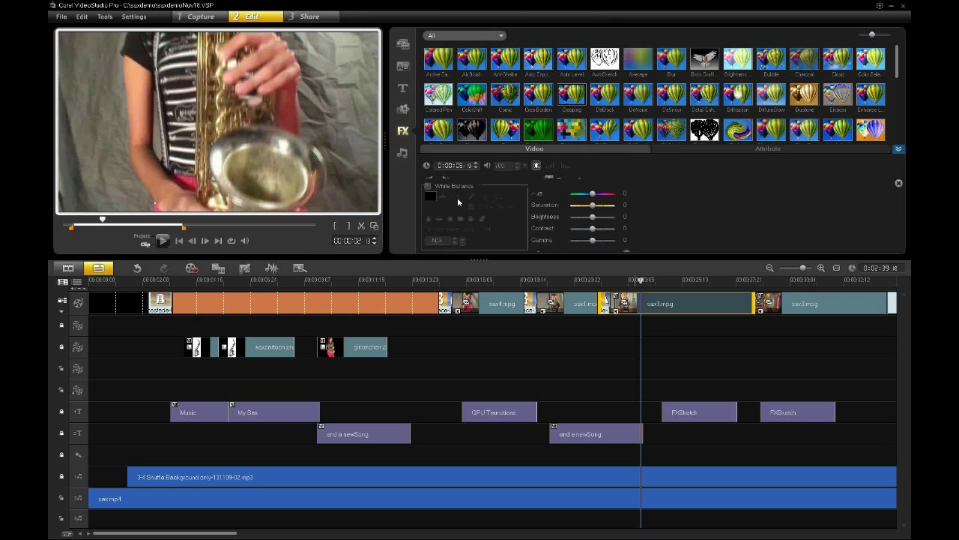
scroll(458, 201, "down", 1)
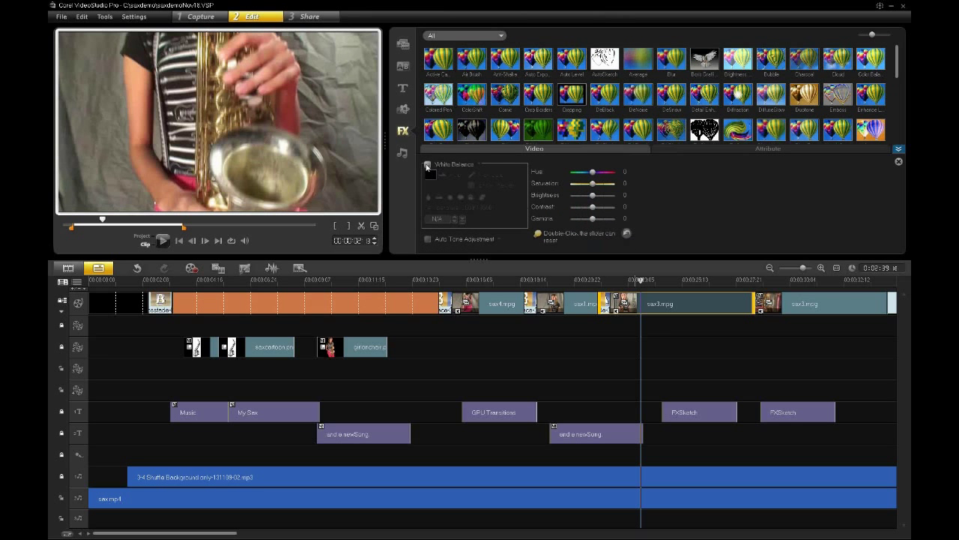
left_click_drag(592, 183, 597, 189)
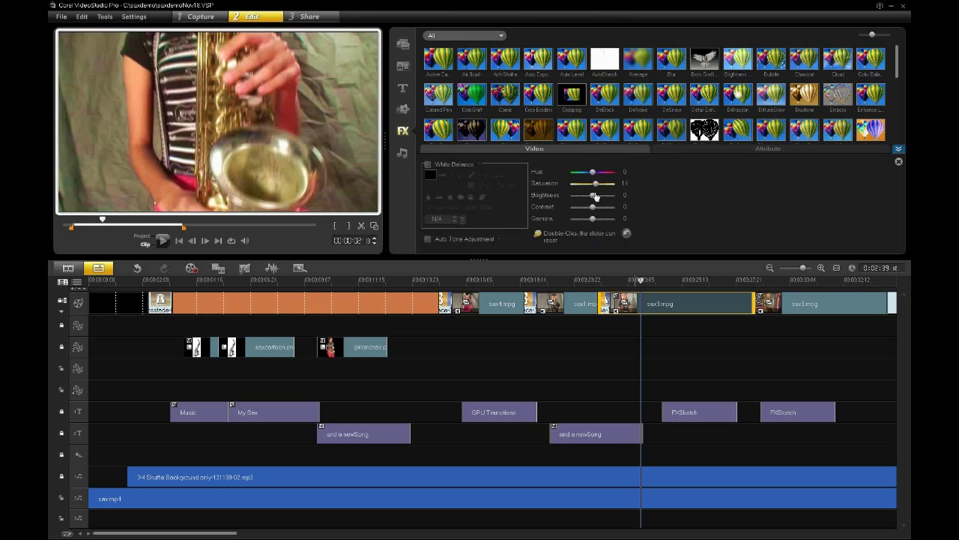
left_click_drag(592, 223, 589, 224)
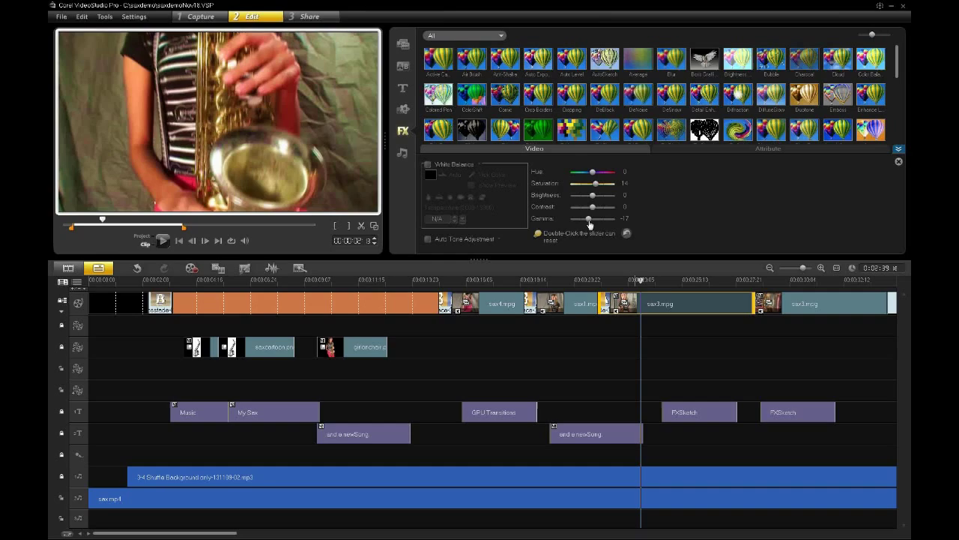
left_click(634, 281)
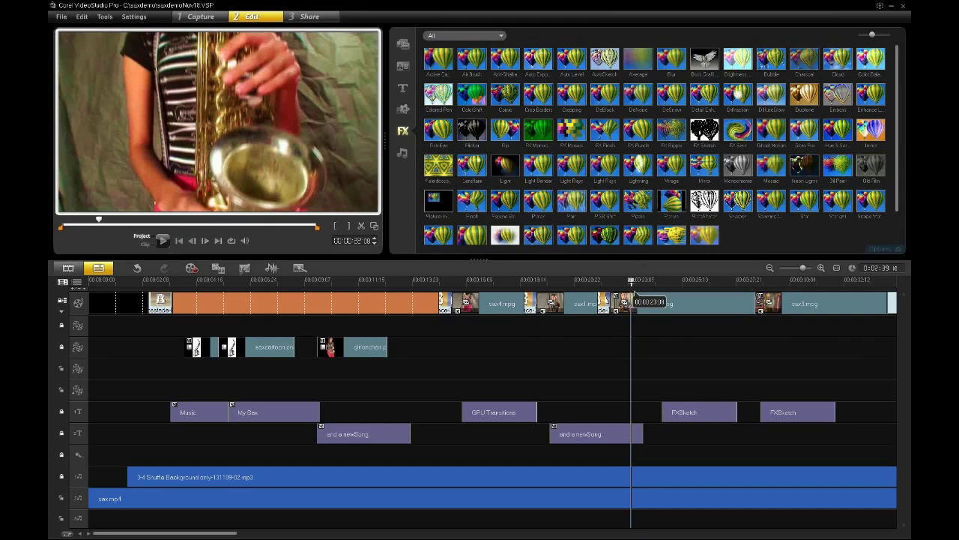
left_click_drag(635, 281, 649, 281)
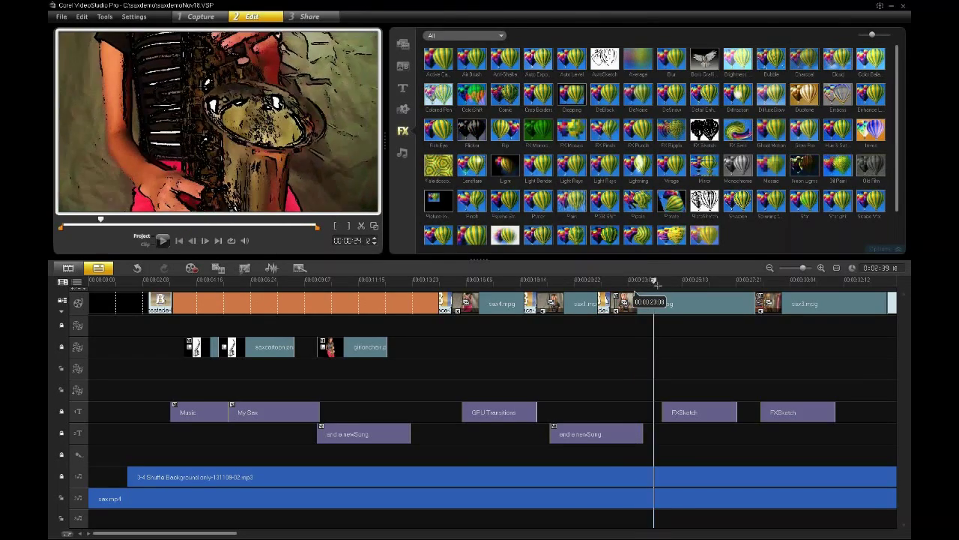
left_click_drag(672, 290, 782, 319)
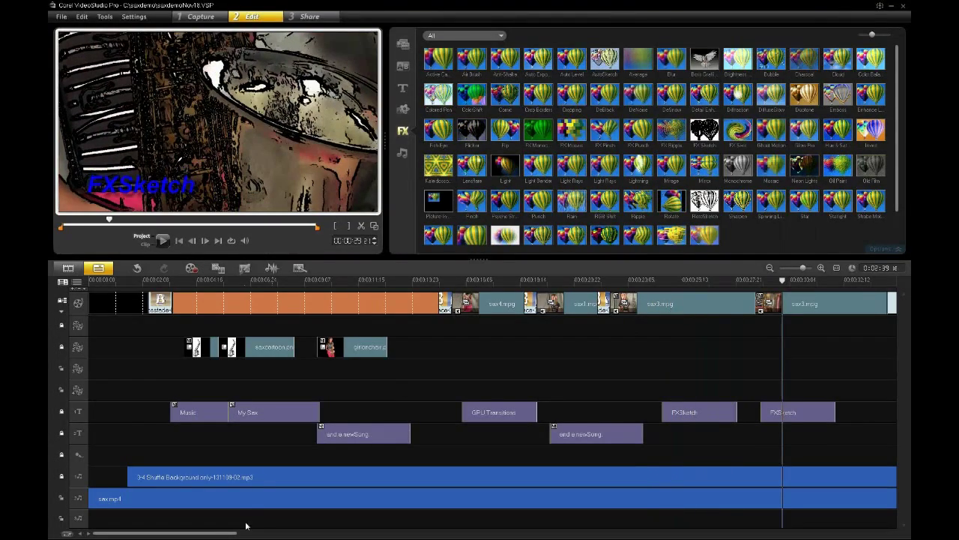
left_click_drag(223, 533, 271, 533)
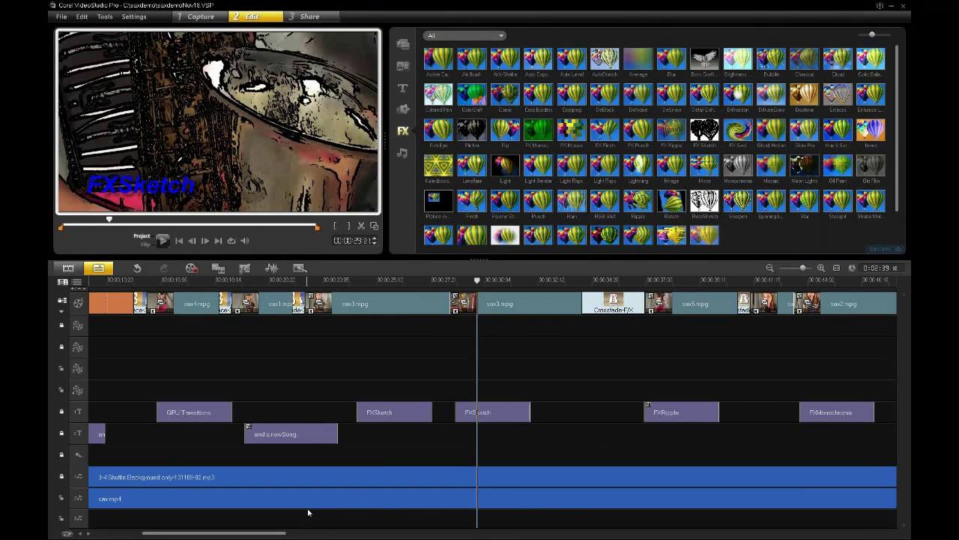
mouse_move(658, 284)
left_mouse_down()
mouse_move(675, 284)
mouse_move(643, 279)
mouse_move(676, 280)
mouse_move(650, 280)
left_mouse_up()
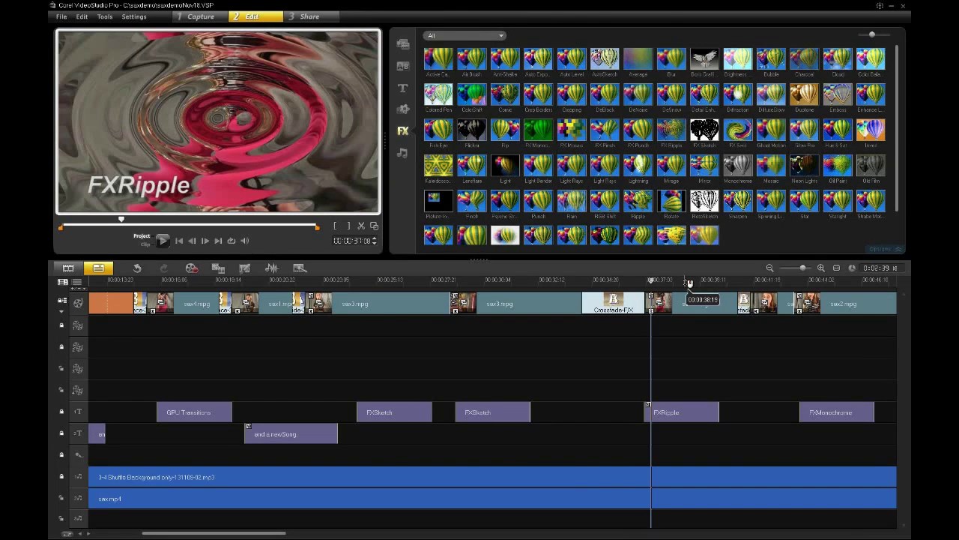
left_click_drag(690, 283, 657, 281)
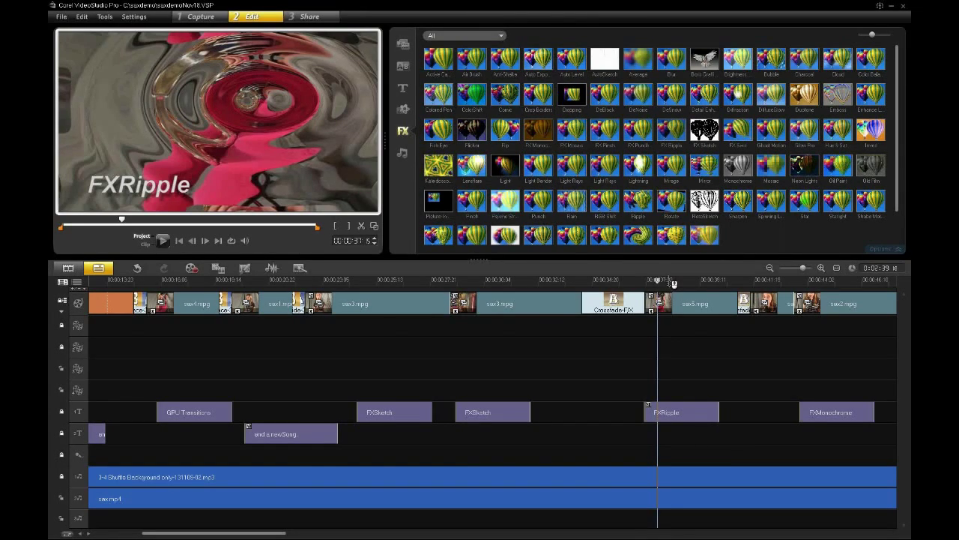
left_click_drag(669, 283, 830, 325)
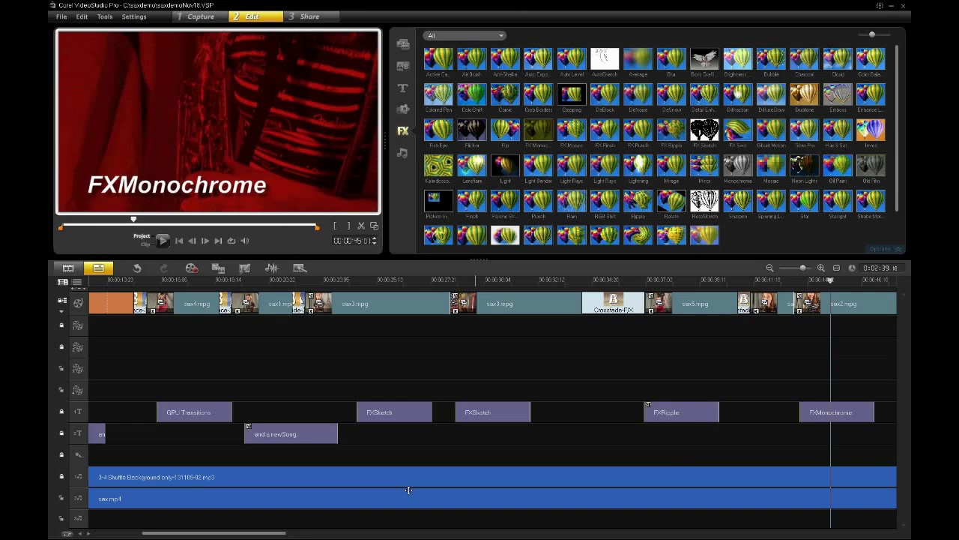
left_click_drag(277, 532, 343, 533)
left_click_drag(568, 285, 643, 293)
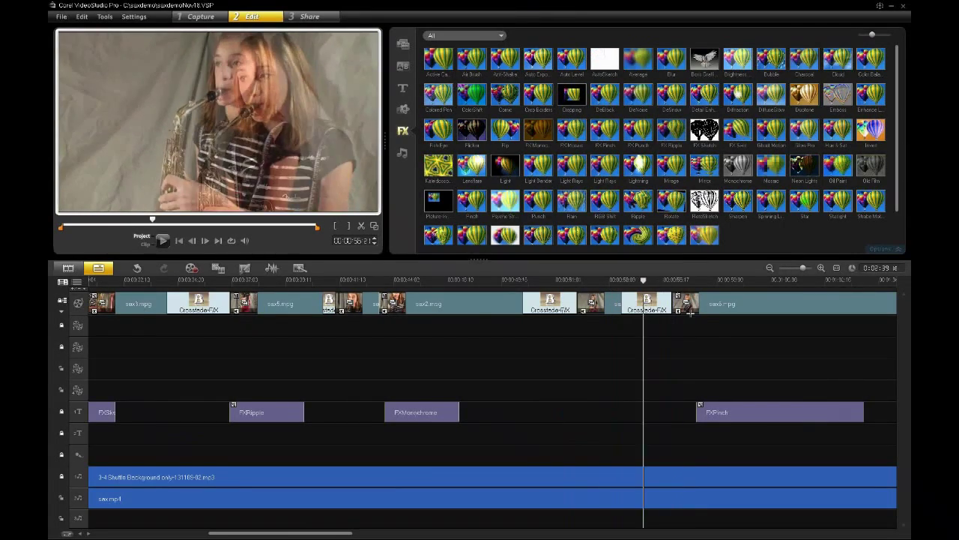
left_click_drag(691, 314, 794, 340)
left_click_drag(321, 533, 394, 533)
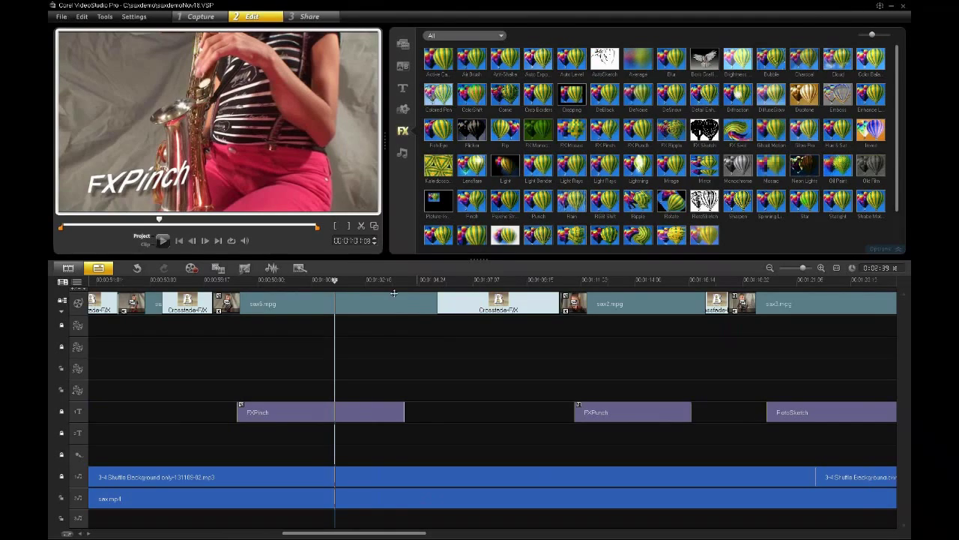
left_click_drag(387, 284, 814, 343)
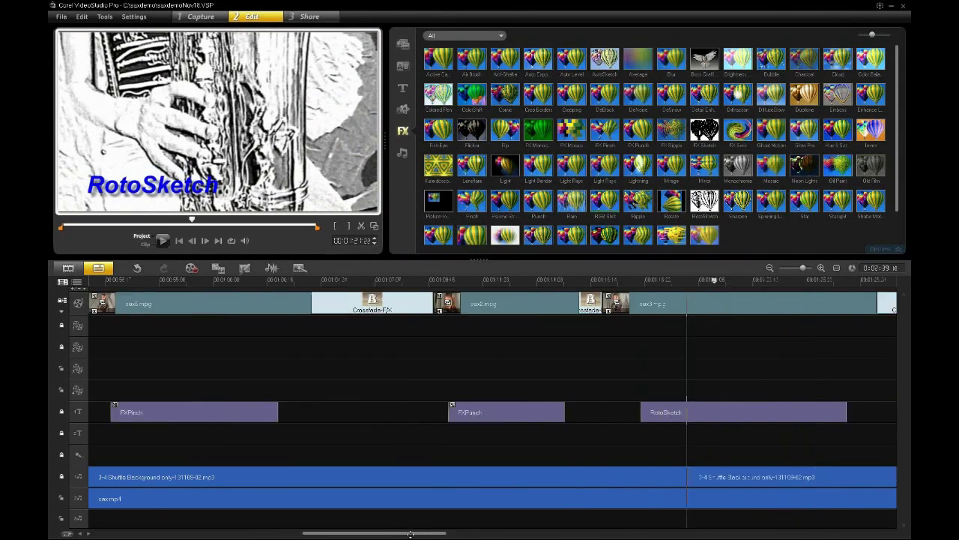